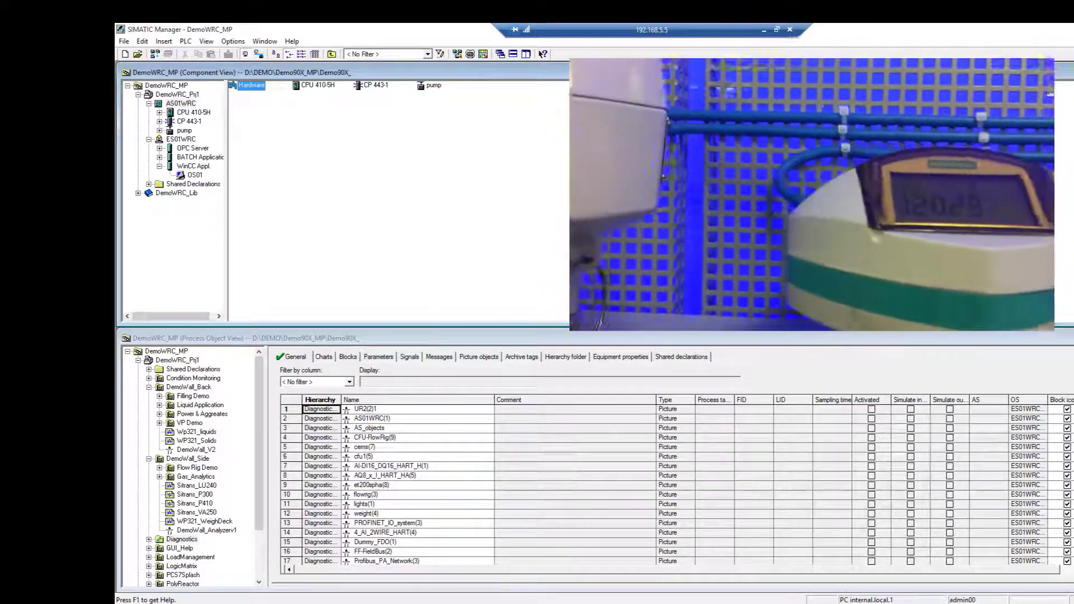
# - Switch to the PCS 7 operator station and drill down through Diagnostics and Profibus DP to the Profibus PA network
pyautogui.hotkey('alt', 'Tab')
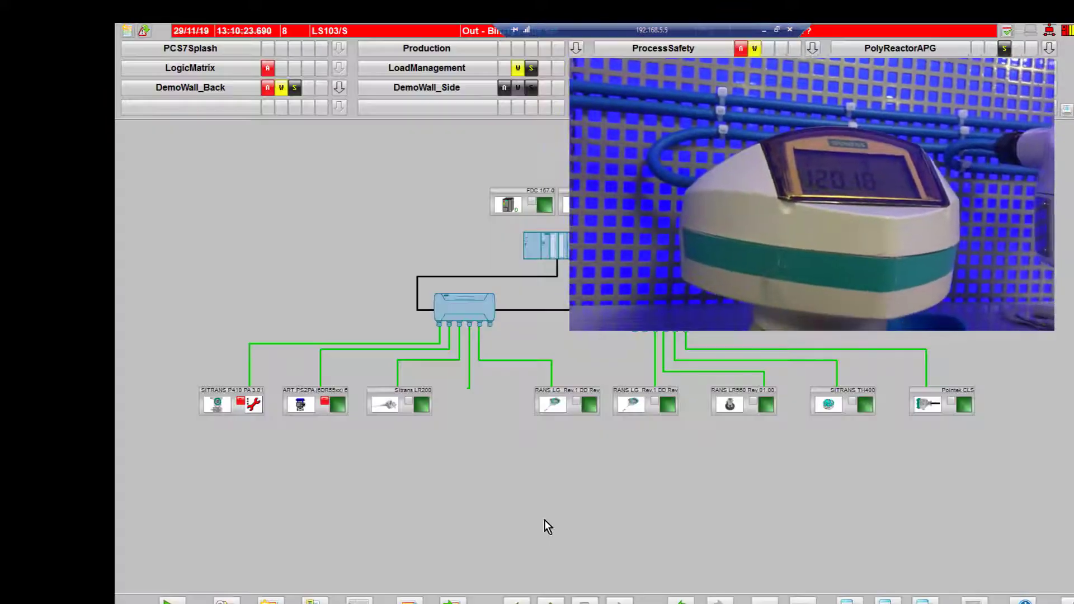
pyautogui.click(184, 90)
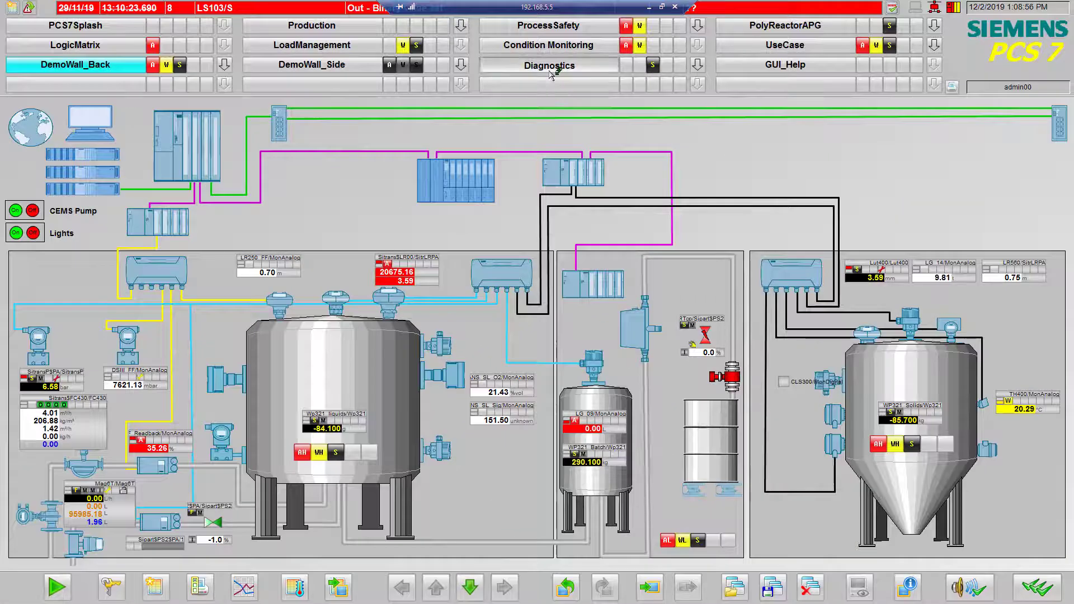
pyautogui.click(551, 72)
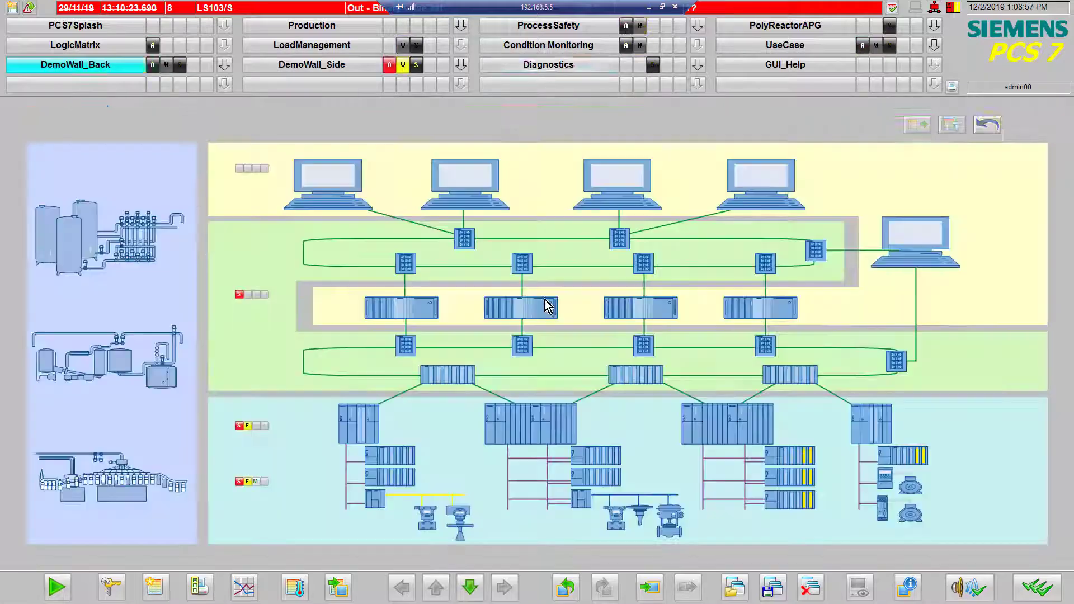
pyautogui.click(241, 483)
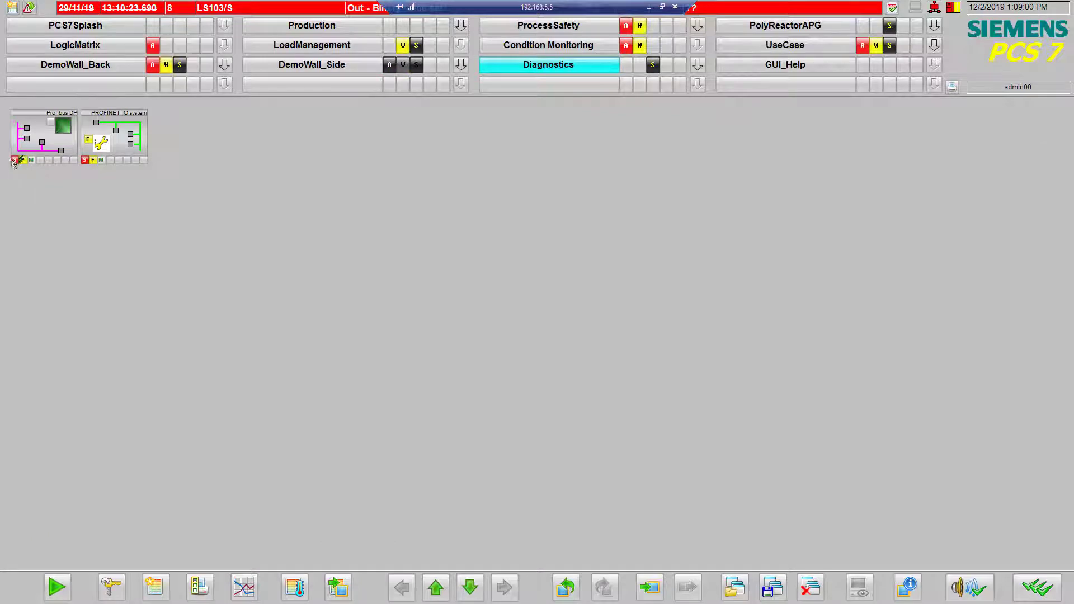
pyautogui.click(14, 161)
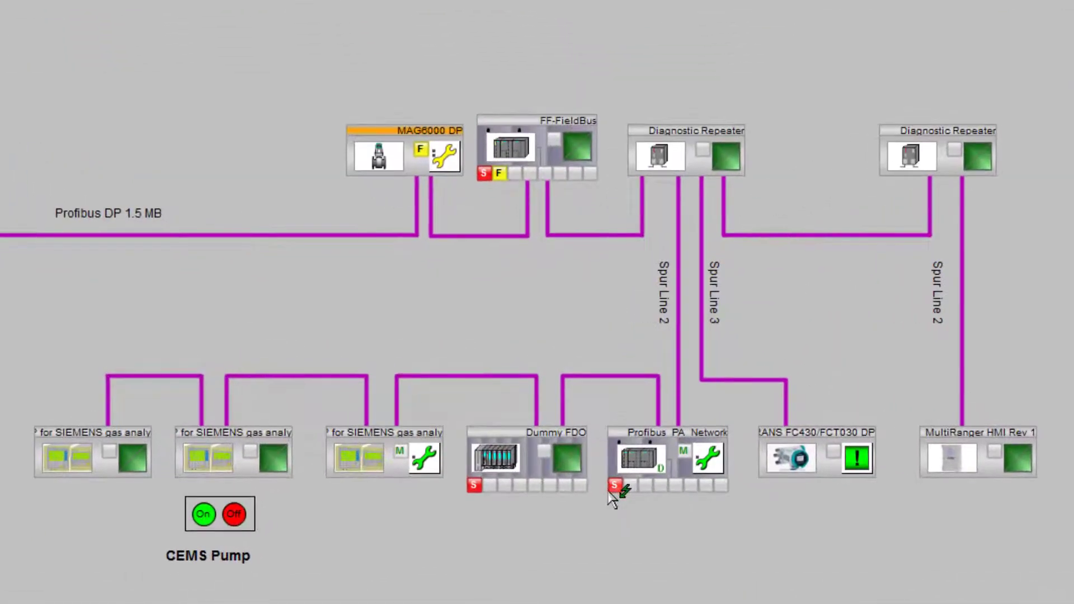
pyautogui.click(614, 486)
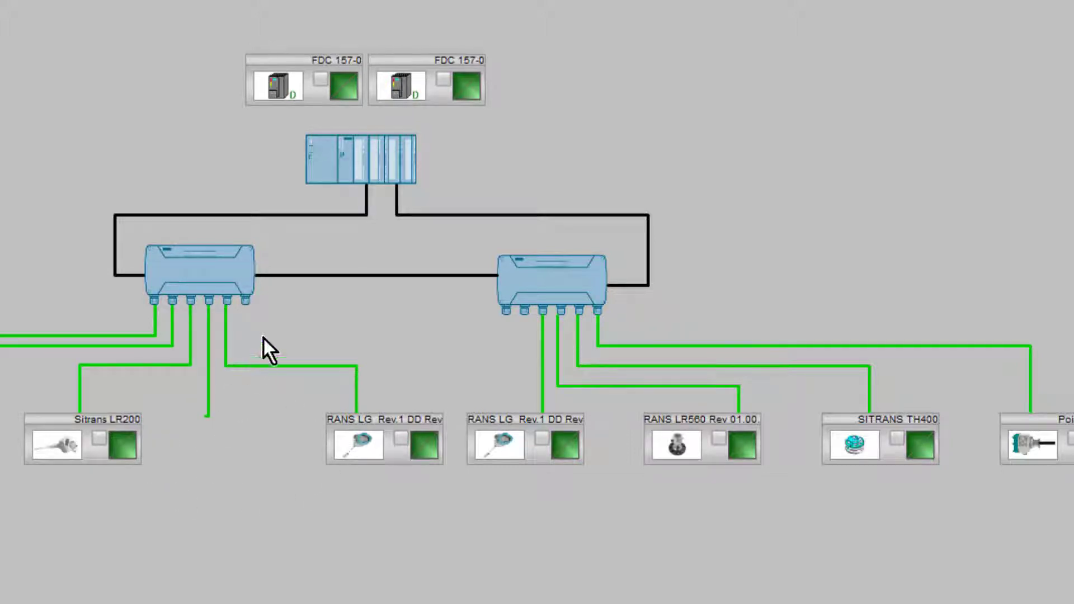
# - Switch to HW Config and expand the hardware catalog down to the Siemens Milltronics echo level sensors for PROFIBUS-PA
pyautogui.hotkey('alt', 'Tab')
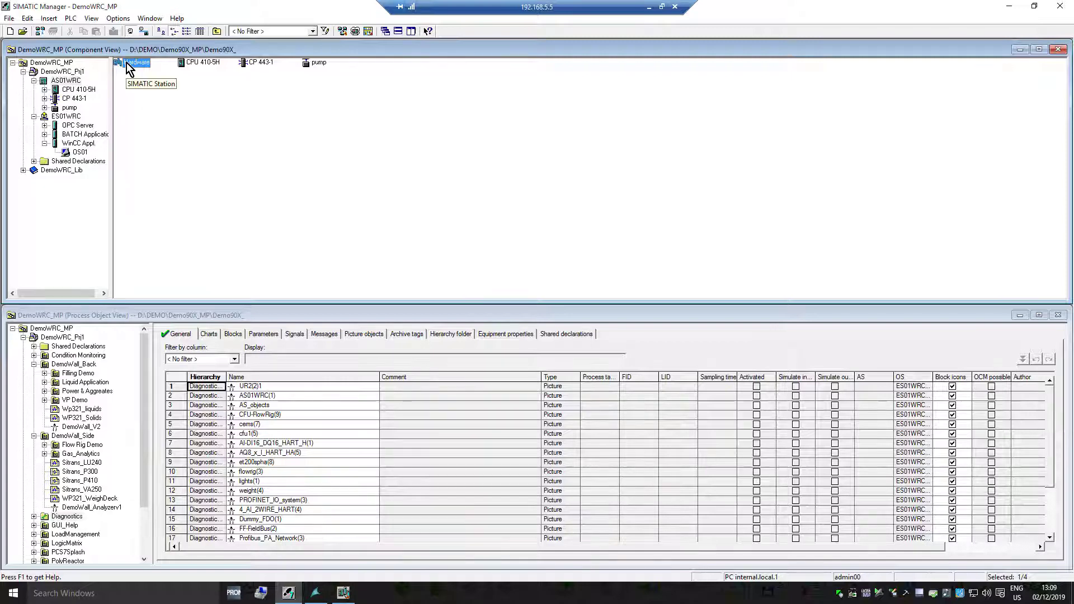
pyautogui.click(343, 592)
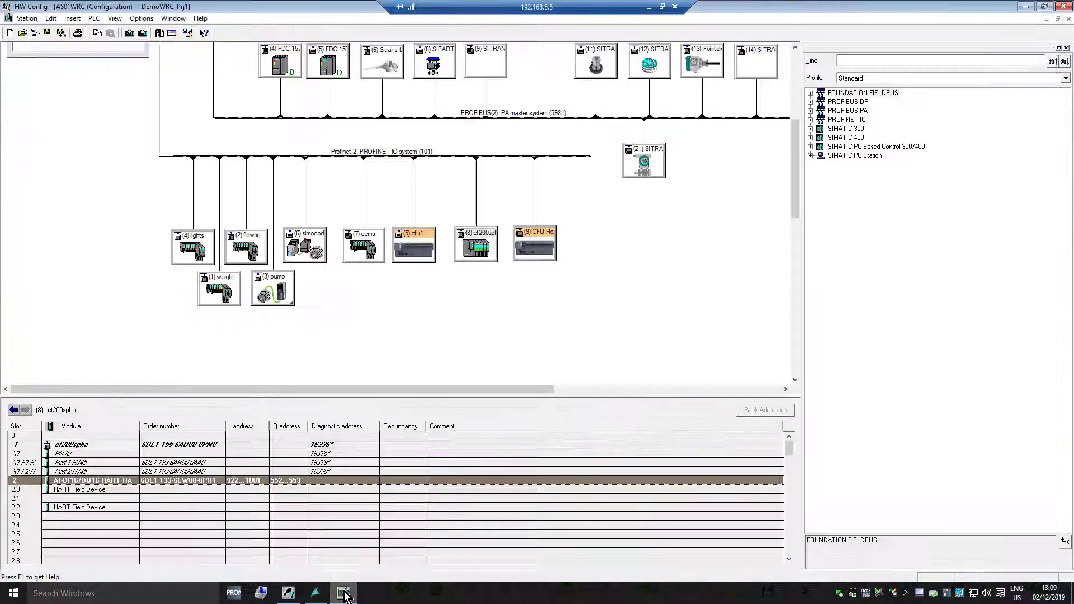
pyautogui.moveTo(801, 210); pyautogui.dragTo(795, 156)
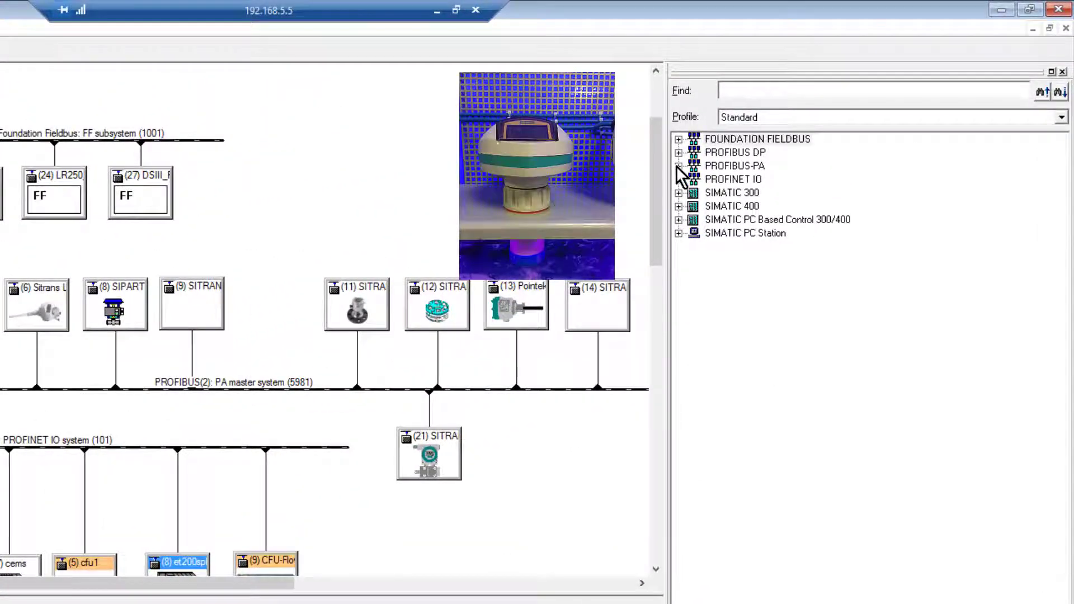
pyautogui.click(677, 166)
pyautogui.click(694, 245)
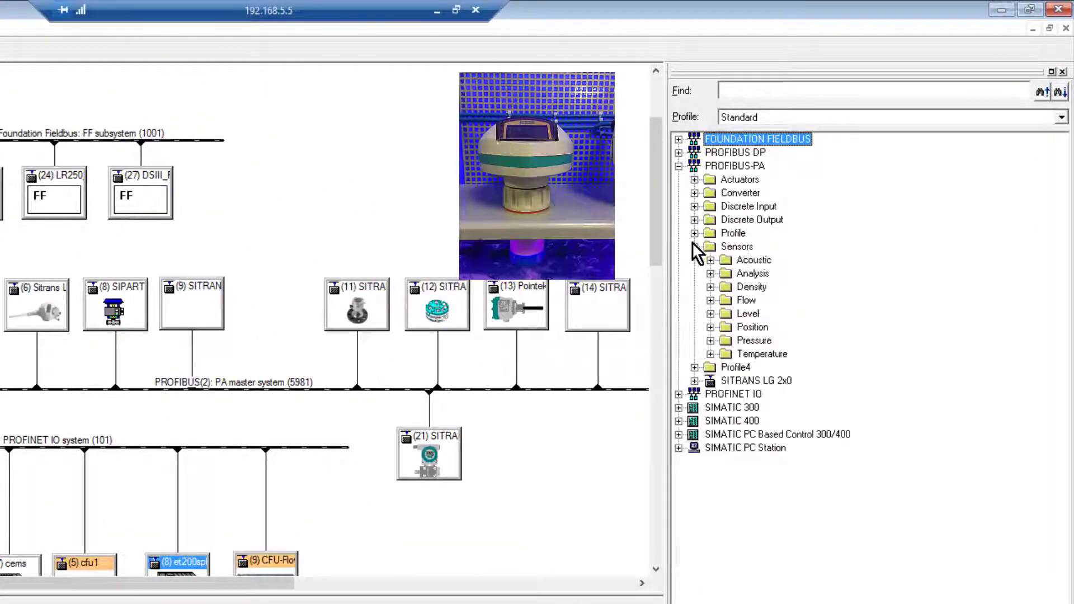
pyautogui.click(710, 313)
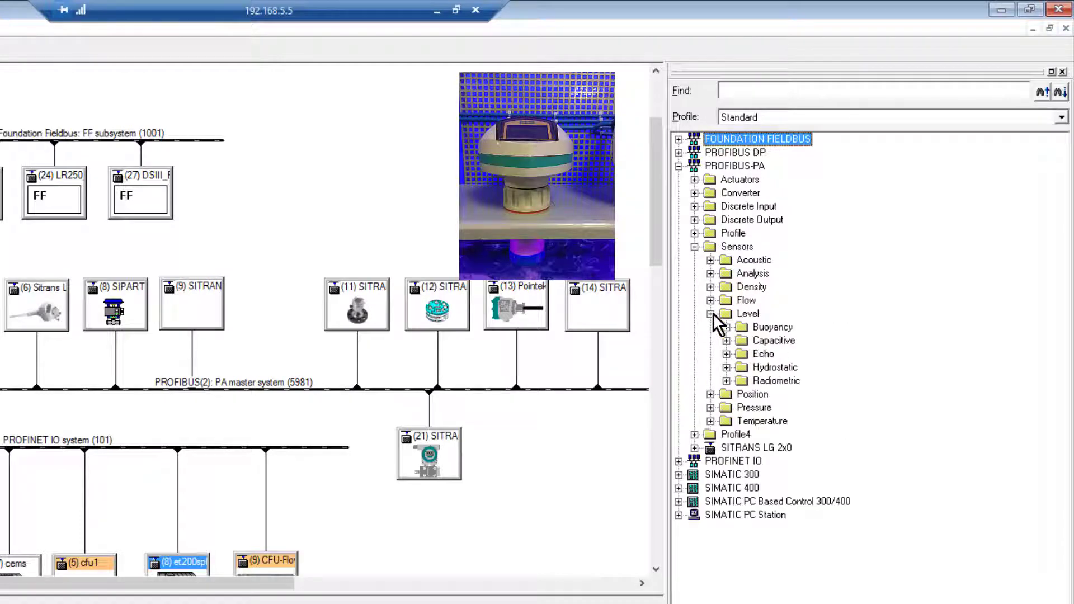
pyautogui.click(725, 354)
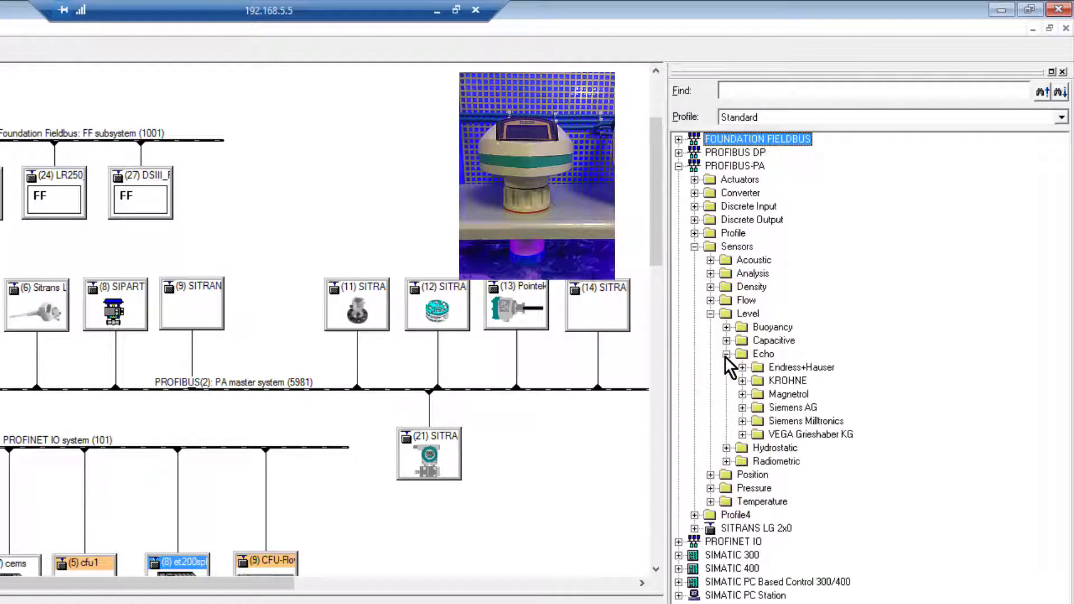
pyautogui.click(742, 420)
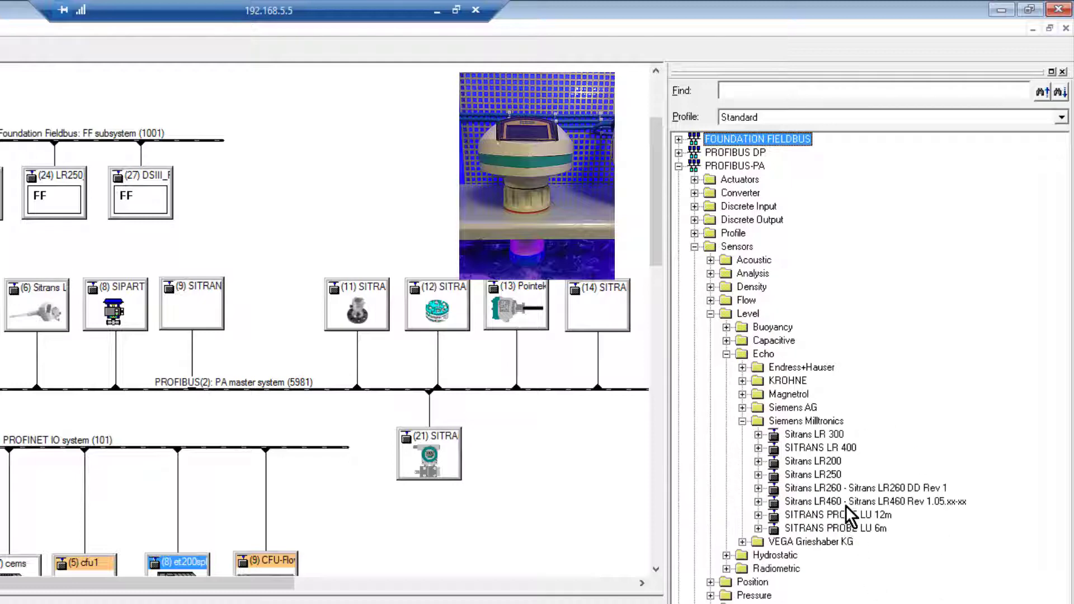
# - Add a SITRANS PROBE LU 6m to the PROFIBUS(2) PA master system with address 10, placed between devices 9 and 11
pyautogui.click(841, 527)
pyautogui.moveTo(877, 529); pyautogui.dragTo(276, 388)
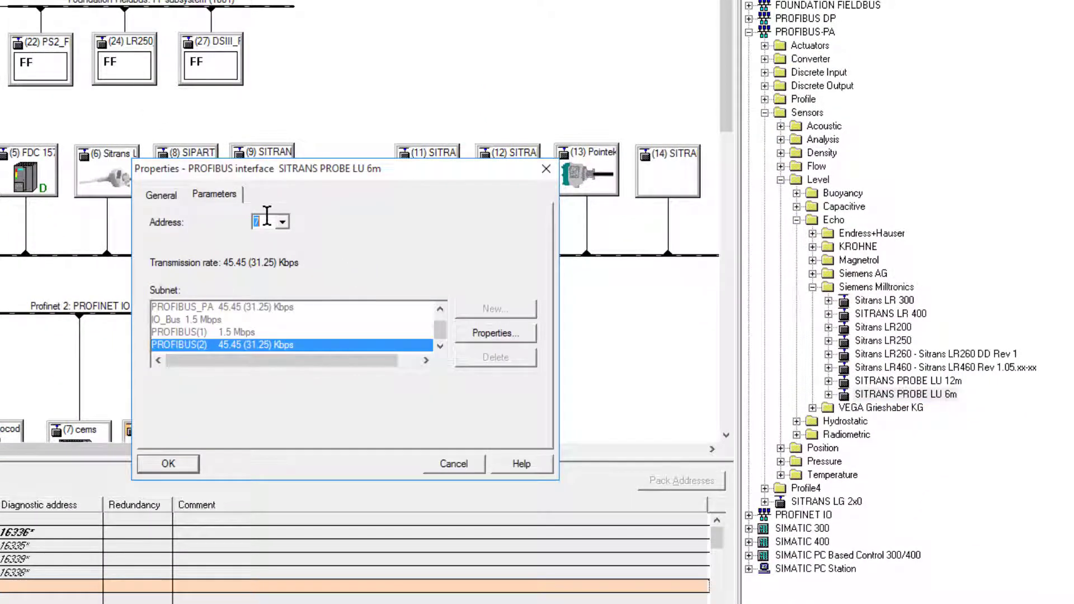
pyautogui.write('10')
pyautogui.click(176, 462)
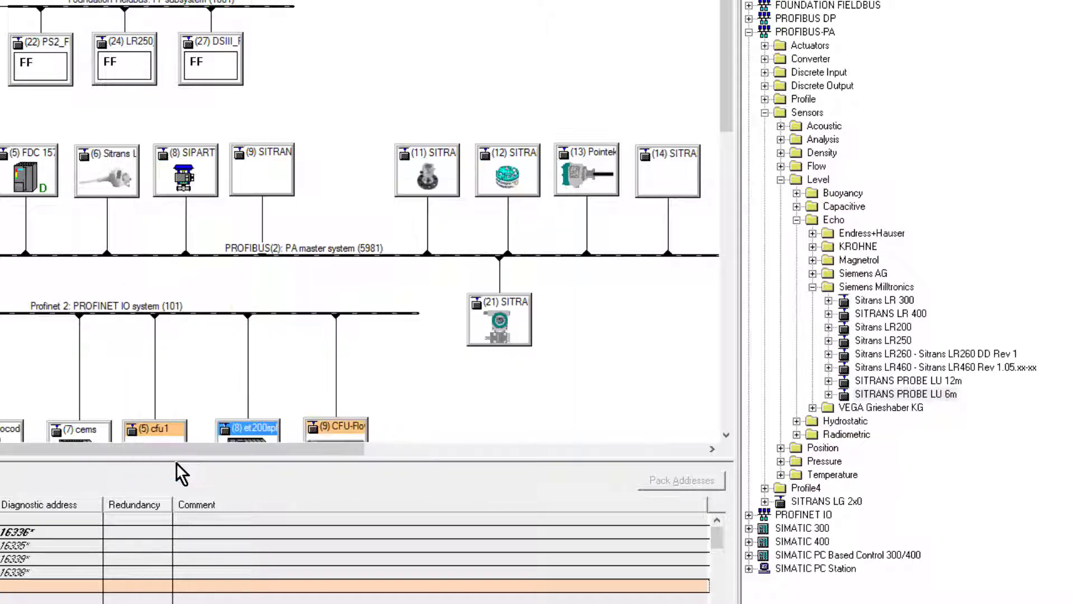
pyautogui.moveTo(387, 279); pyautogui.dragTo(347, 160)
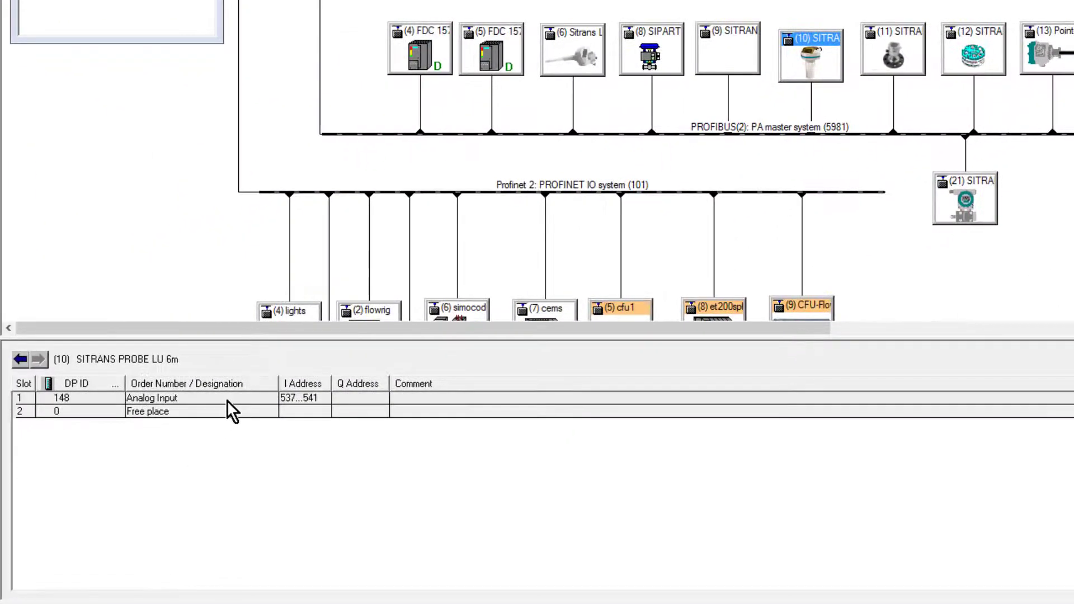
# - Delete the Free place module from slot 2 of the SITRANS PROBE LU 6m
pyautogui.moveTo(226, 400)
pyautogui.mouseDown()
pyautogui.moveTo(222, 413)
pyautogui.moveTo(244, 406)
pyautogui.mouseUp()
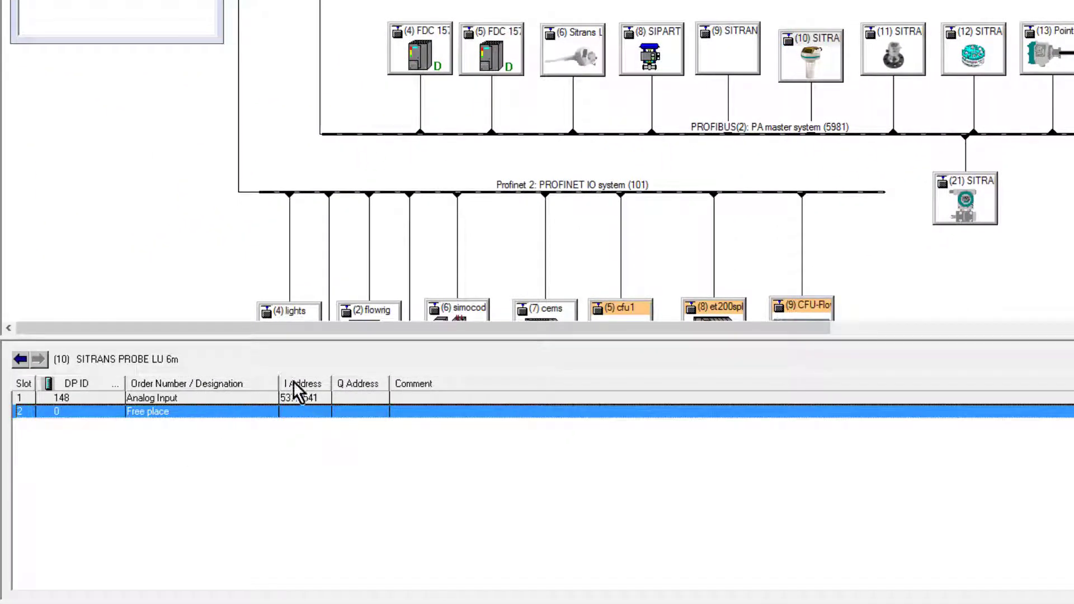
pyautogui.click(166, 396)
pyautogui.click(189, 413)
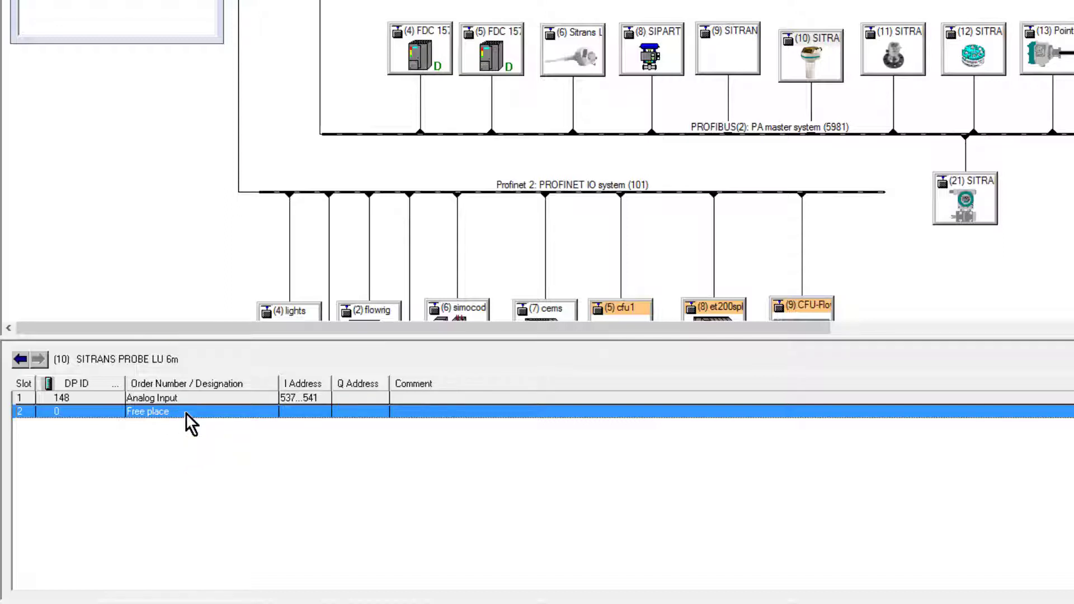
pyautogui.press('Delete')
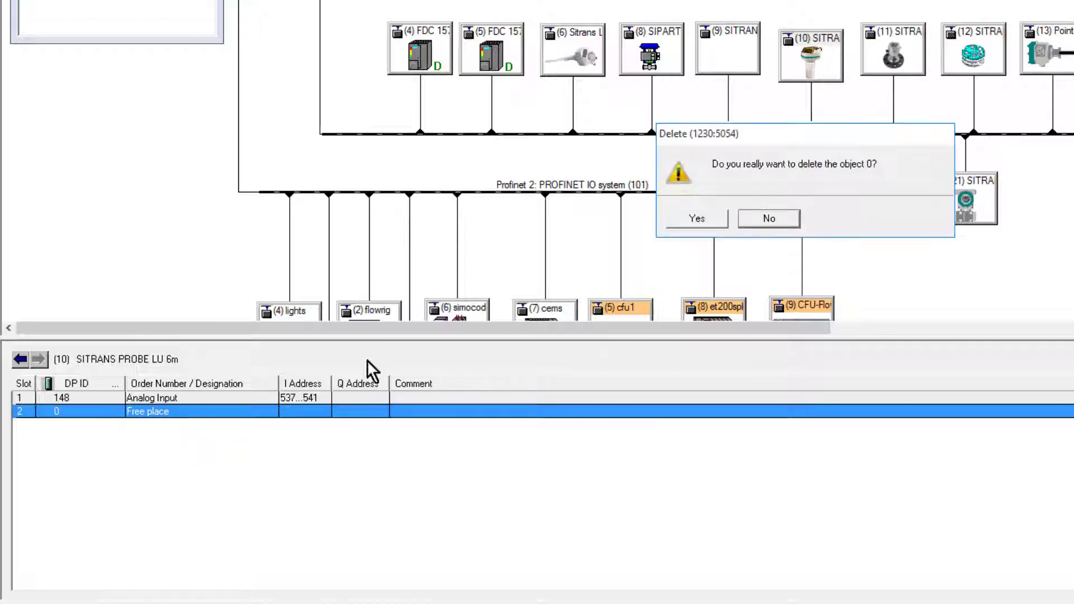
pyautogui.click(693, 219)
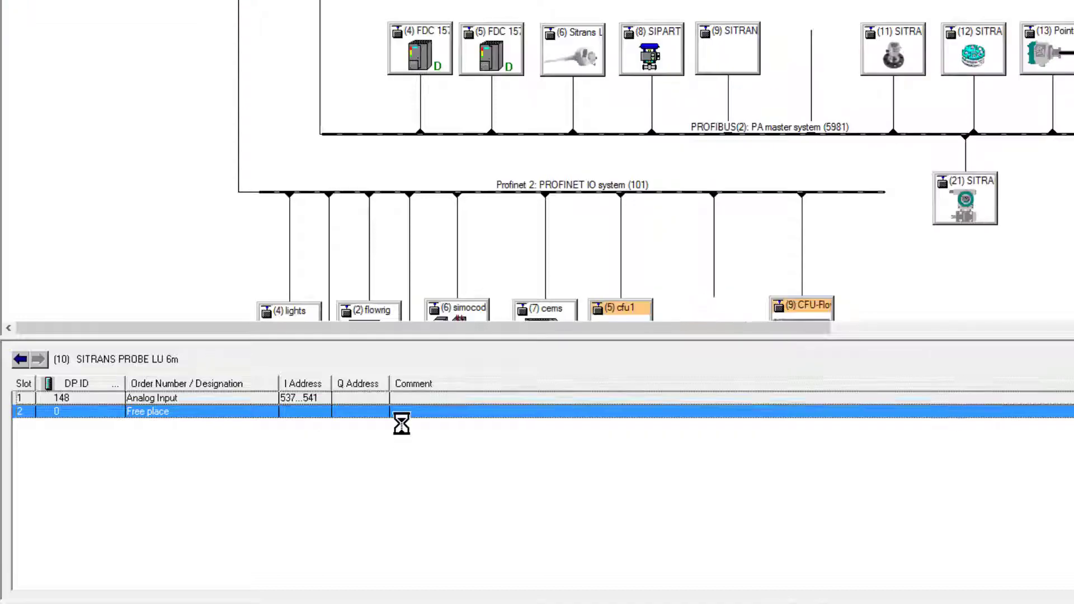
# - Insert an Analog Input module from the SITRANS PROBE LU 6m catalog entry into slot 2
pyautogui.click(203, 410)
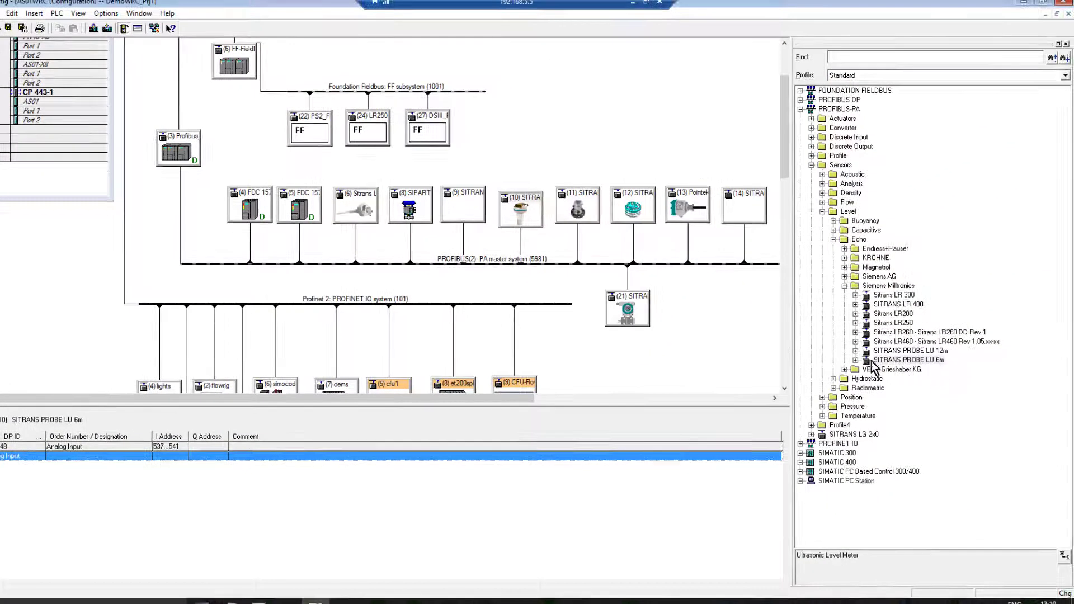
pyautogui.doubleClick(866, 361)
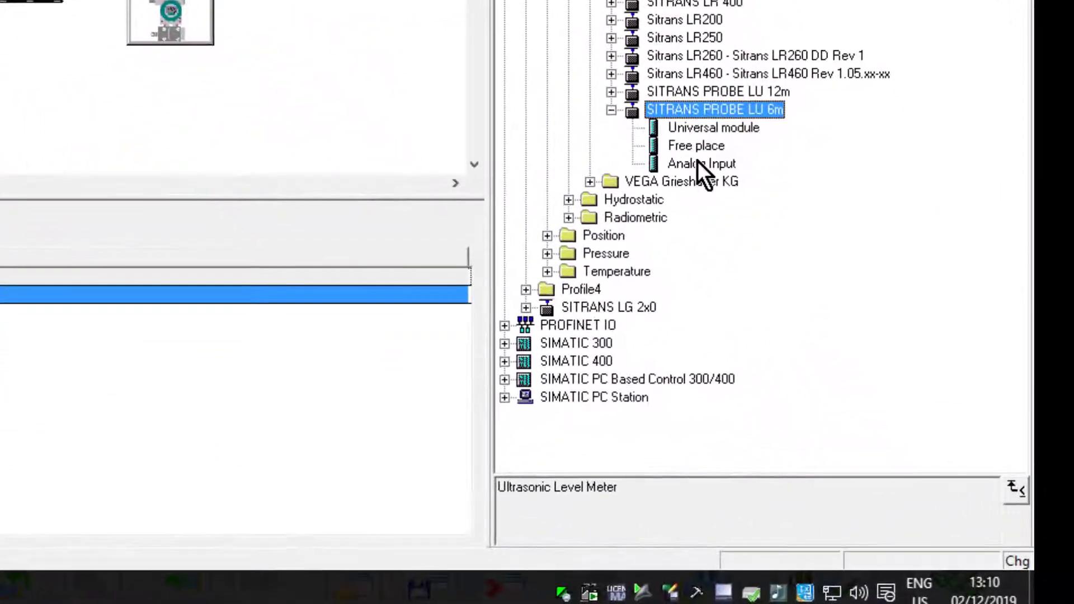
pyautogui.click(696, 162)
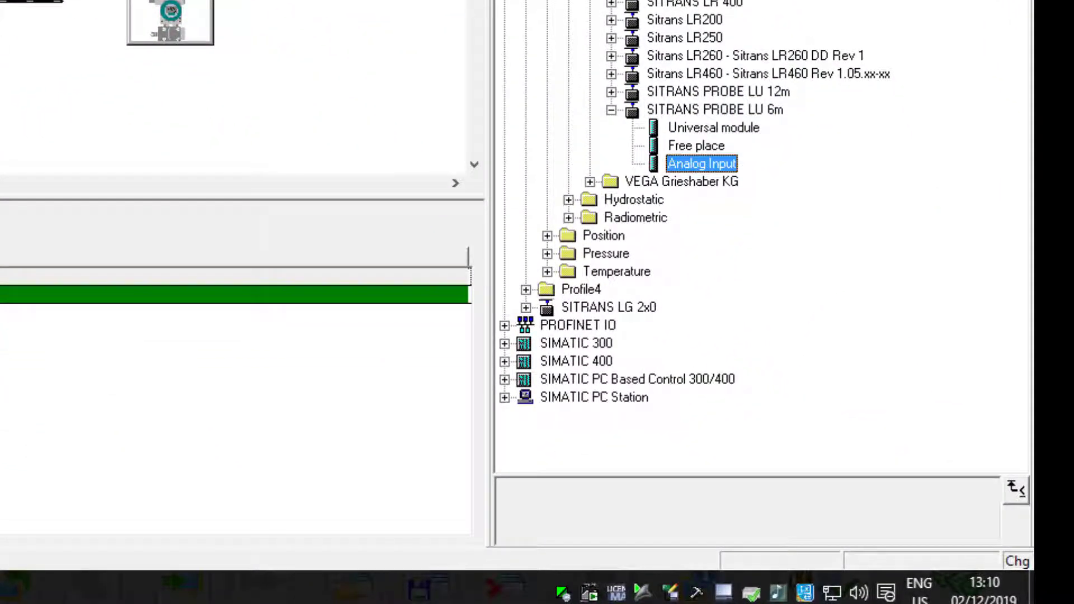
pyautogui.moveTo(701, 163); pyautogui.dragTo(893, 344)
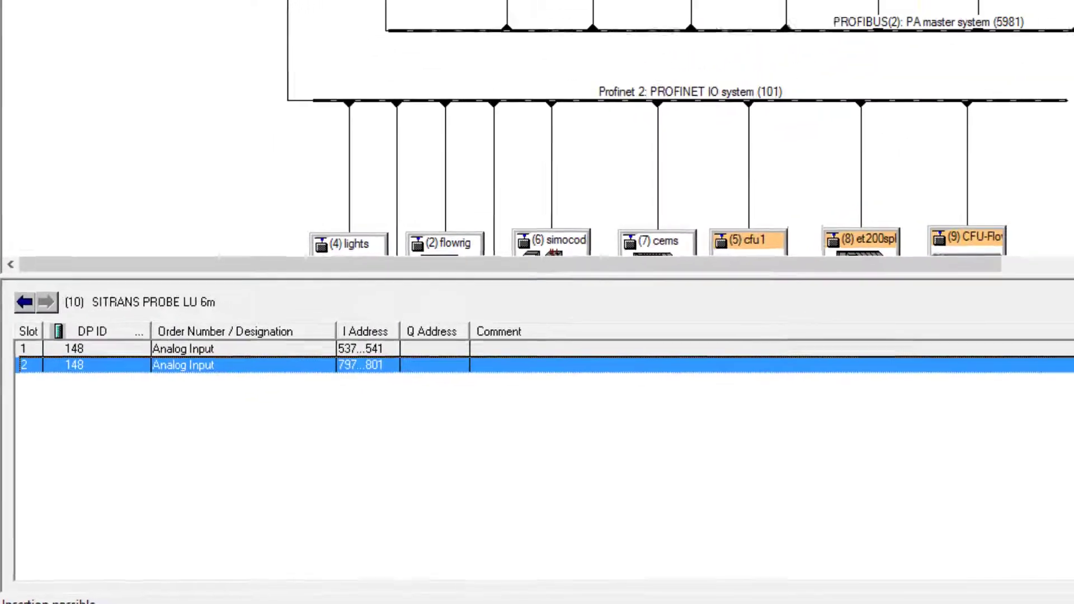
# - Assign the symbols LU_OUT and LU_STATUS to the slot 1 Analog Input addresses of the SITRANS PROBE LU 6m
pyautogui.click(744, 72)
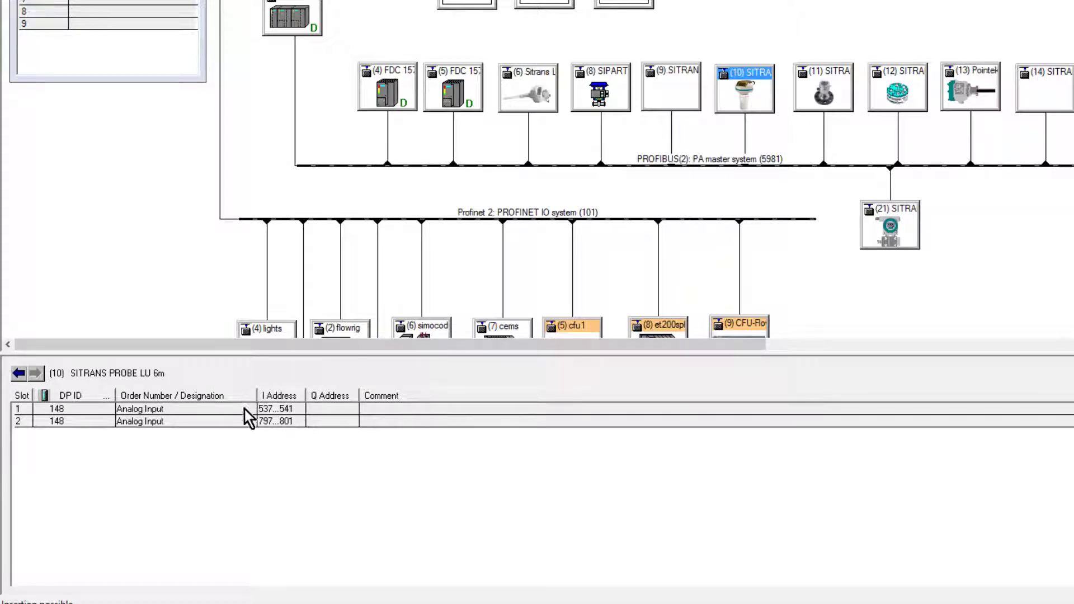
pyautogui.click(271, 407)
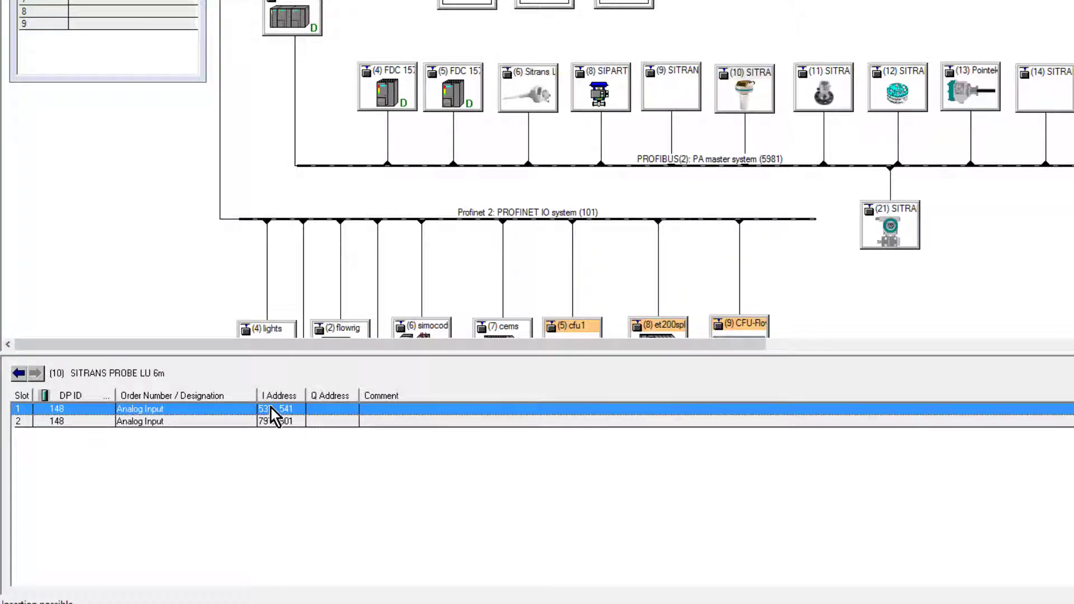
pyautogui.rightClick(270, 407)
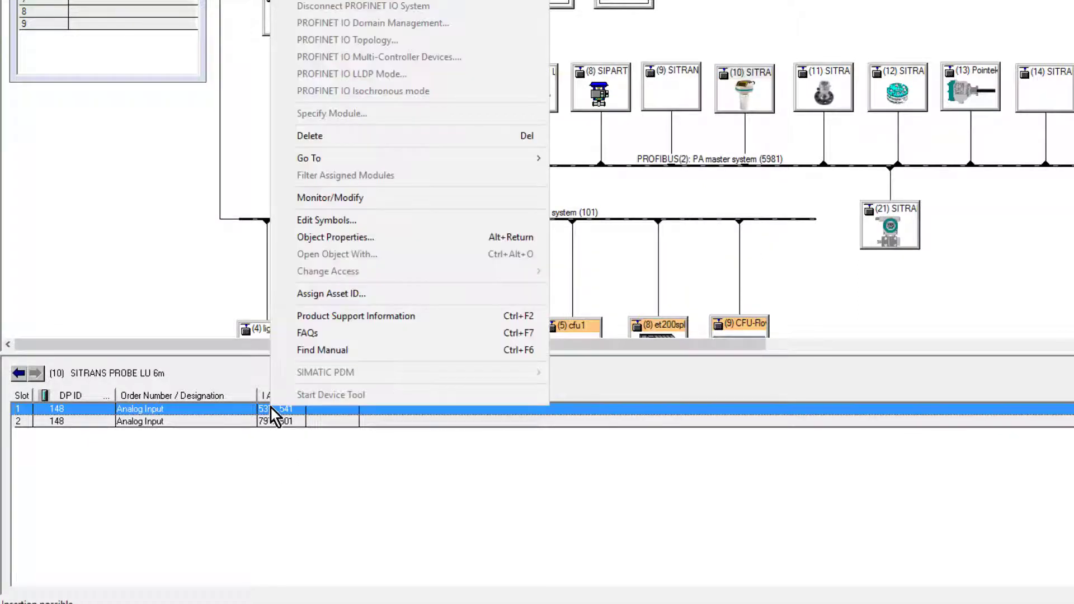
pyautogui.click(346, 224)
pyautogui.click(654, 250)
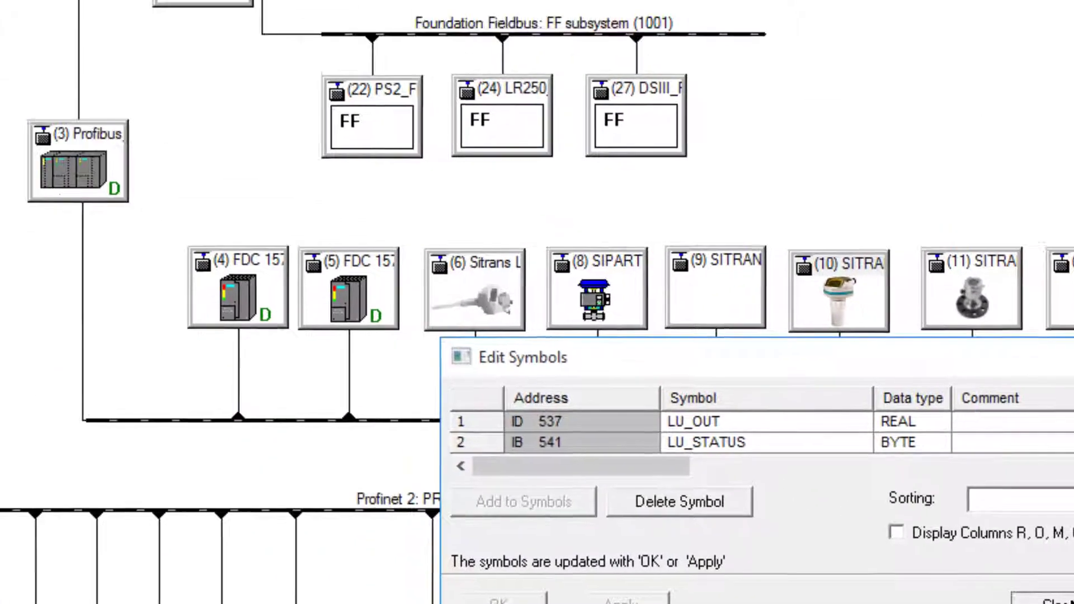
pyautogui.click(753, 462)
# - Download the station configuration to the CPU 410-5H in STOP mode over the station address 192.168.7.20
pyautogui.scroll(3, 299, 84)
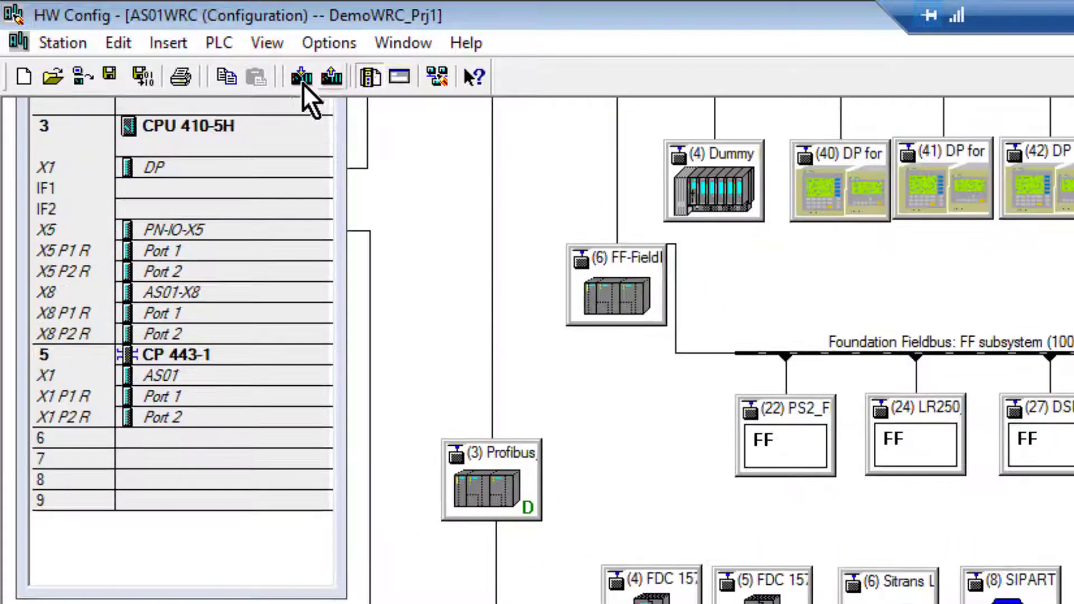
pyautogui.click(300, 76)
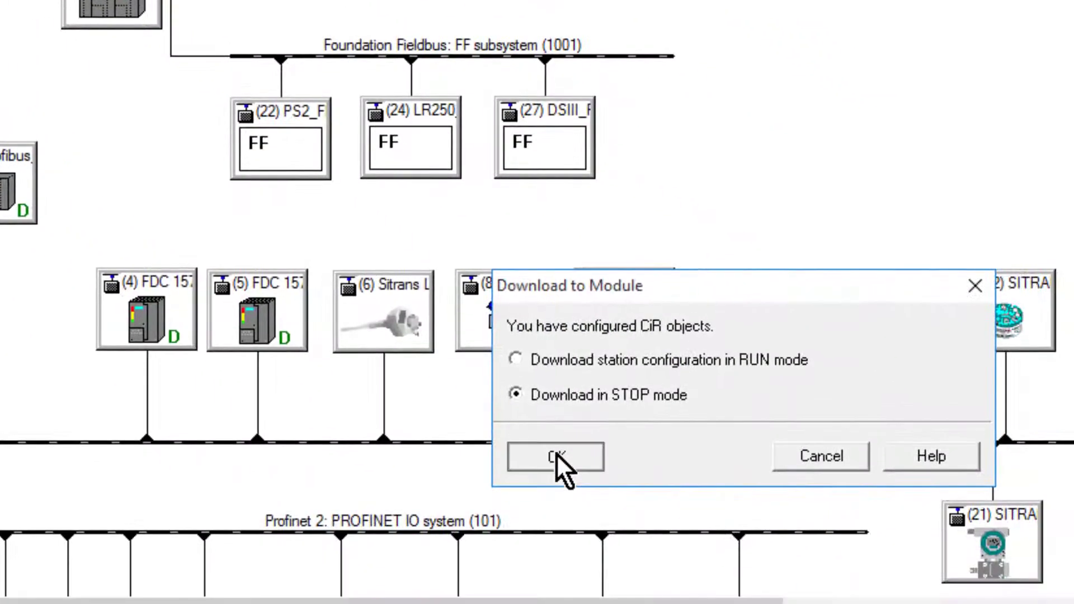
pyautogui.click(554, 453)
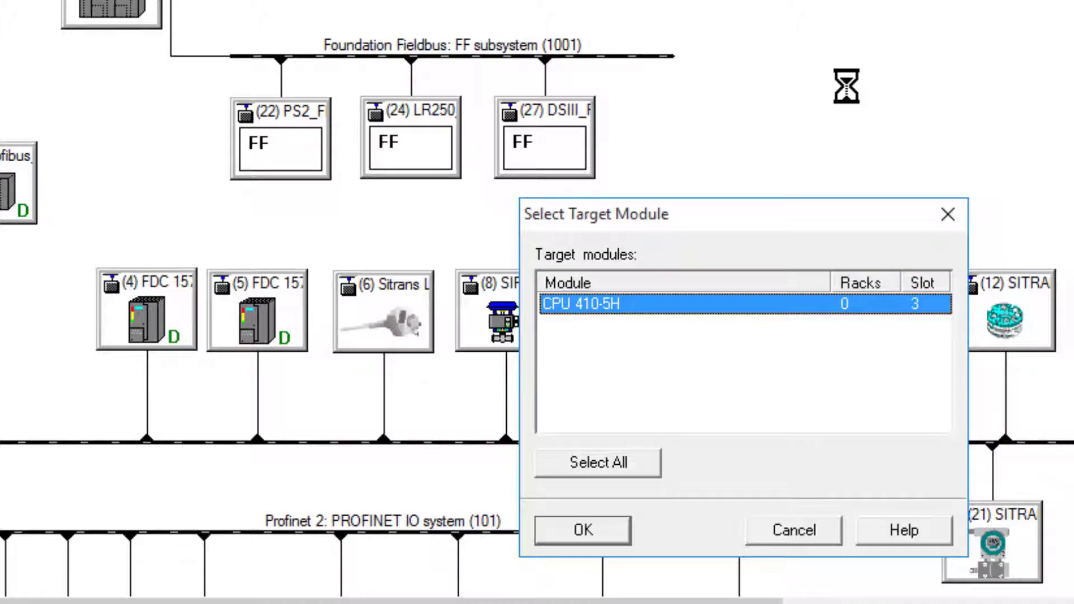
pyautogui.click(575, 531)
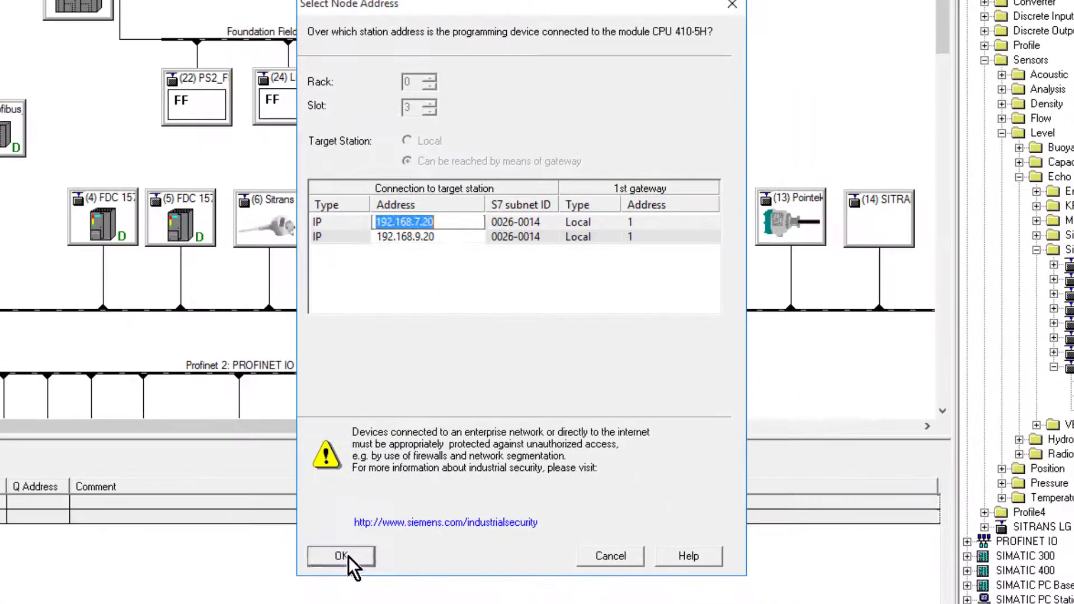
pyautogui.click(348, 556)
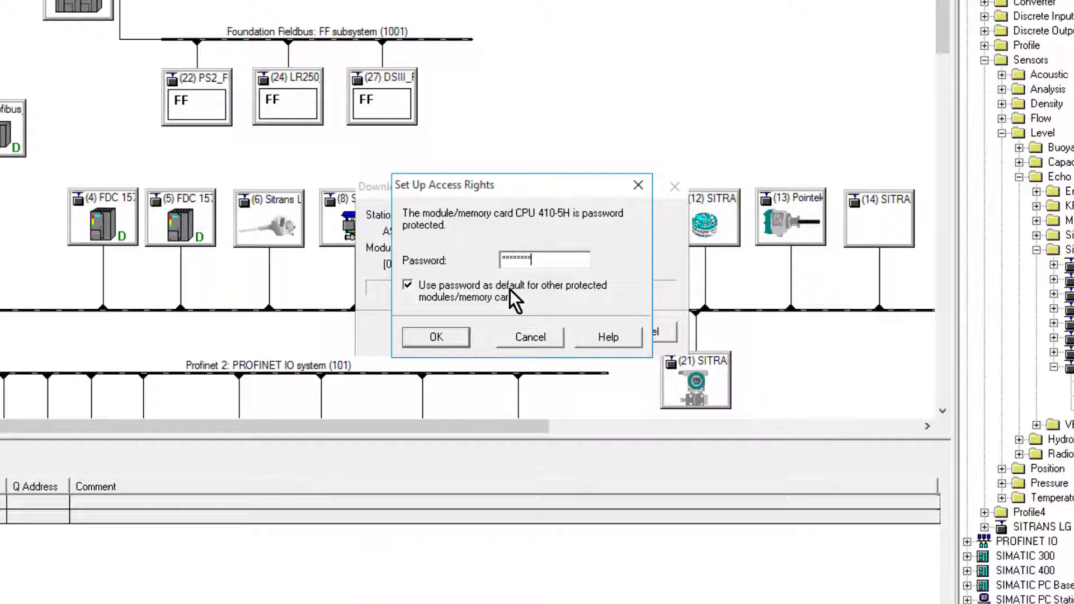
# - Authorize the download with the CPU 410-5H access password and restart the module once loading is complete
pyautogui.click(418, 339)
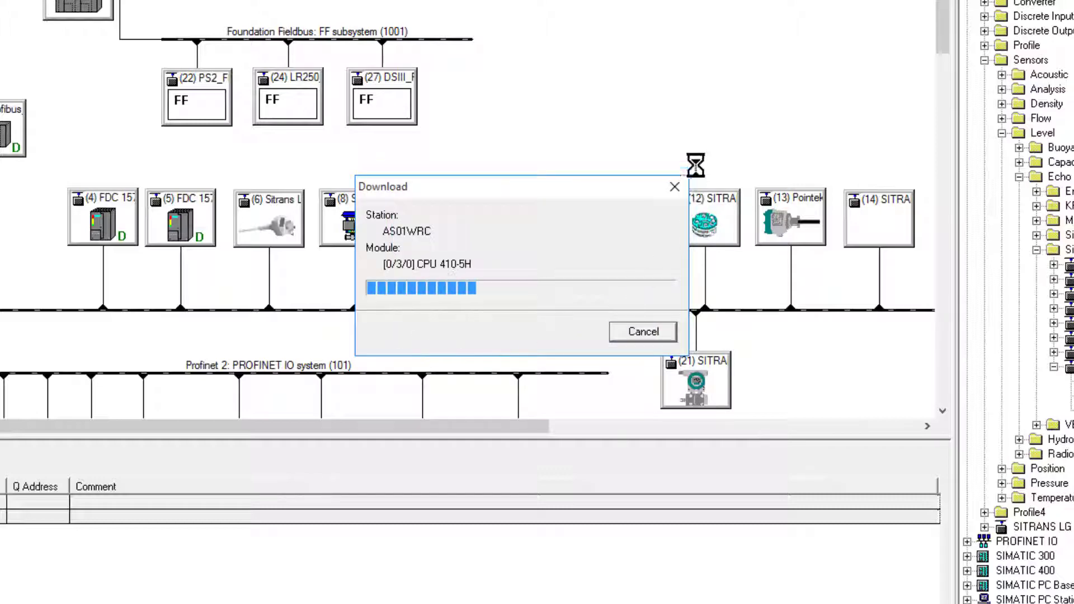
pyautogui.click(432, 364)
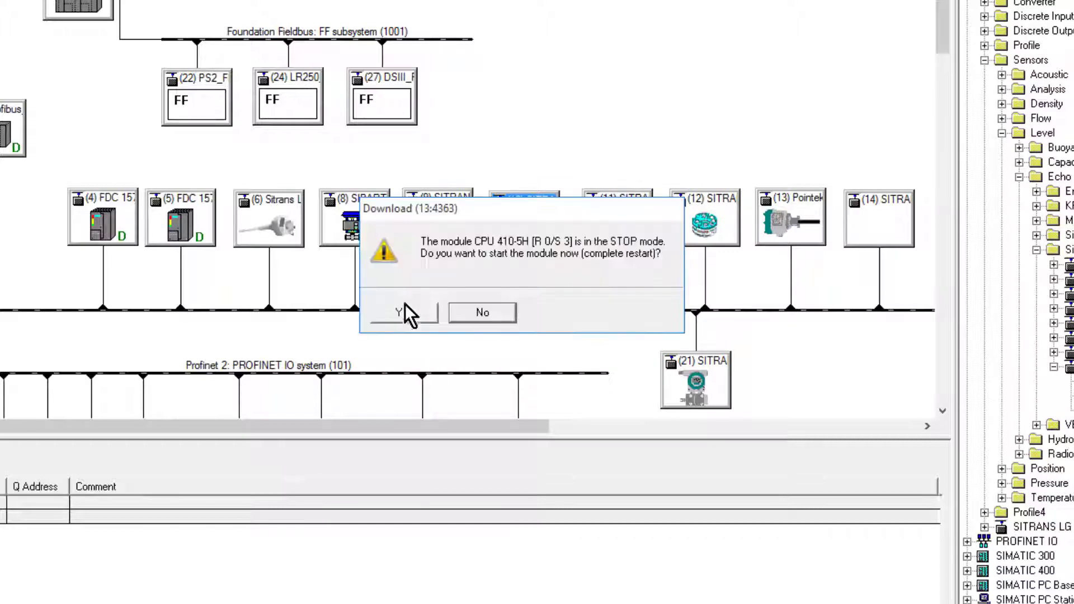
pyautogui.click(416, 312)
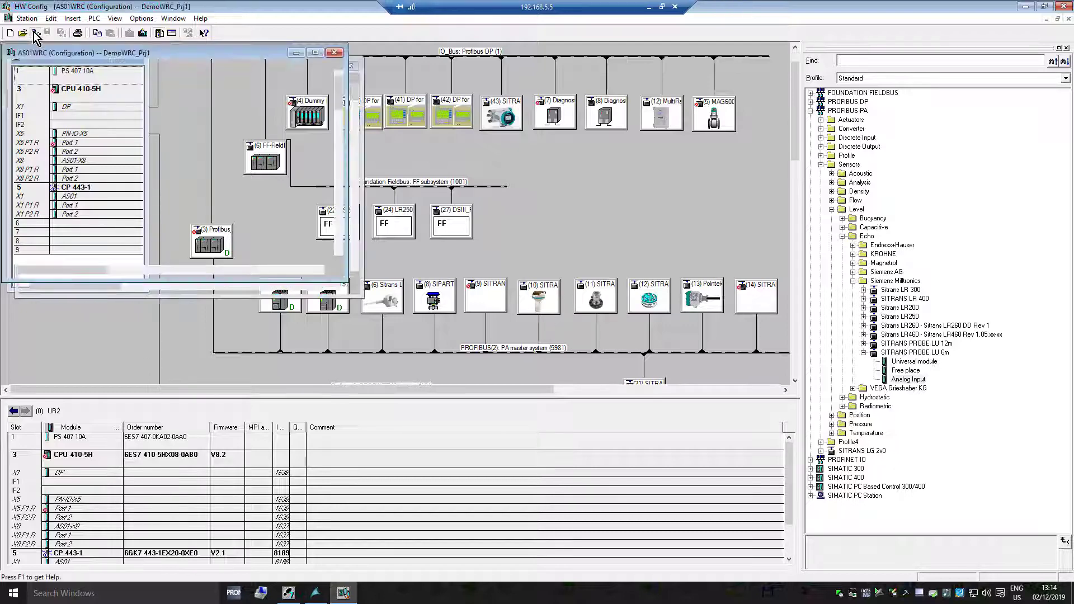
# - Open the SITRANS PROBE LU 6m at PA address 10 in SIMATIC PDM and upload its device parameters to the PG/PC
pyautogui.click(536, 256)
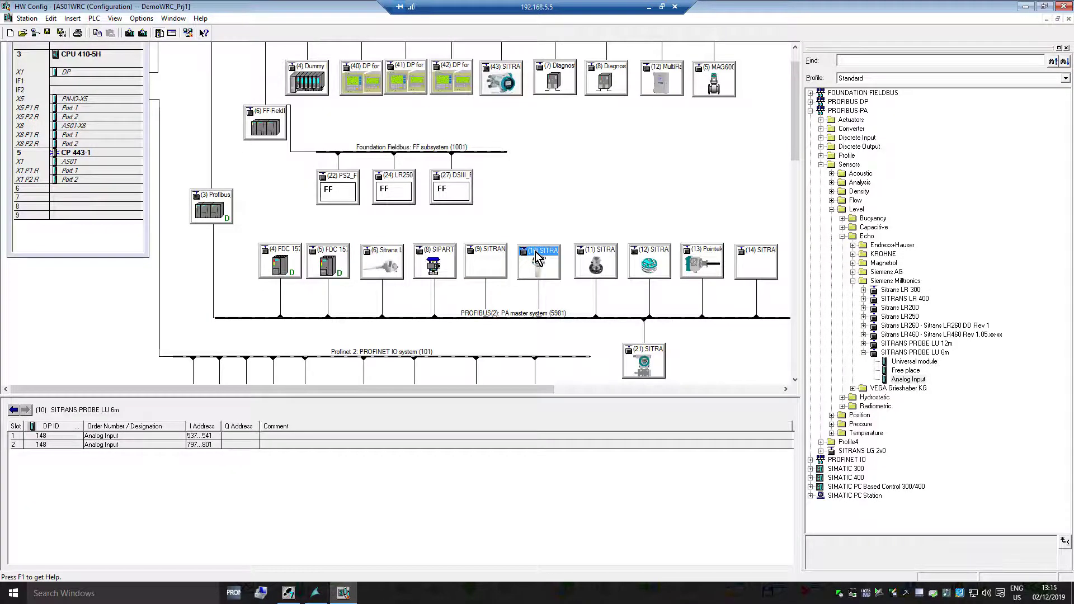
pyautogui.moveTo(536, 257)
pyautogui.mouseDown()
pyautogui.moveTo(597, 190)
pyautogui.moveTo(545, 269)
pyautogui.mouseUp()
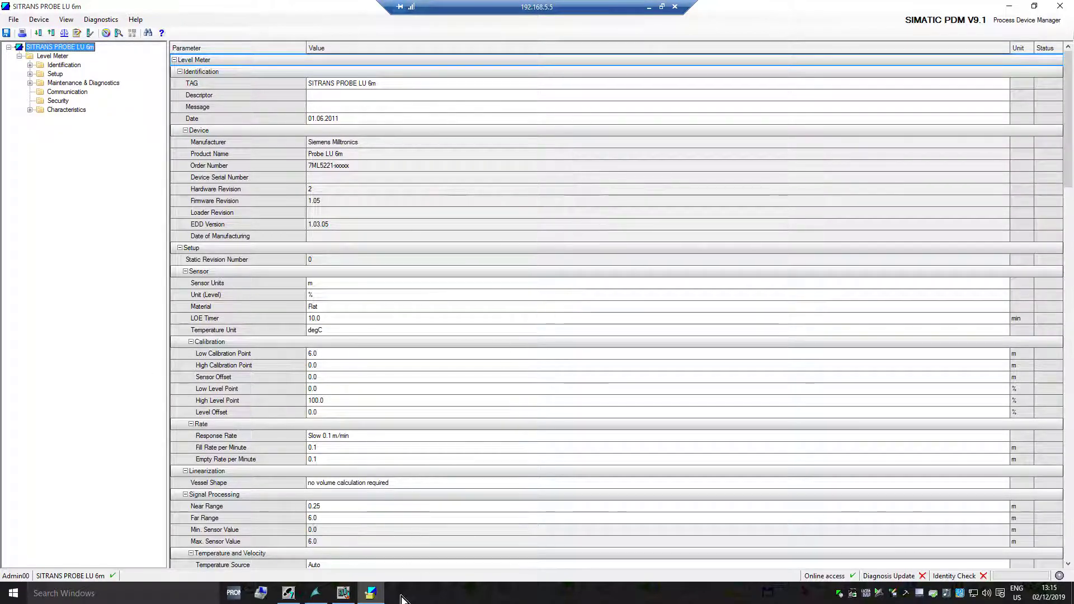
pyautogui.click(51, 32)
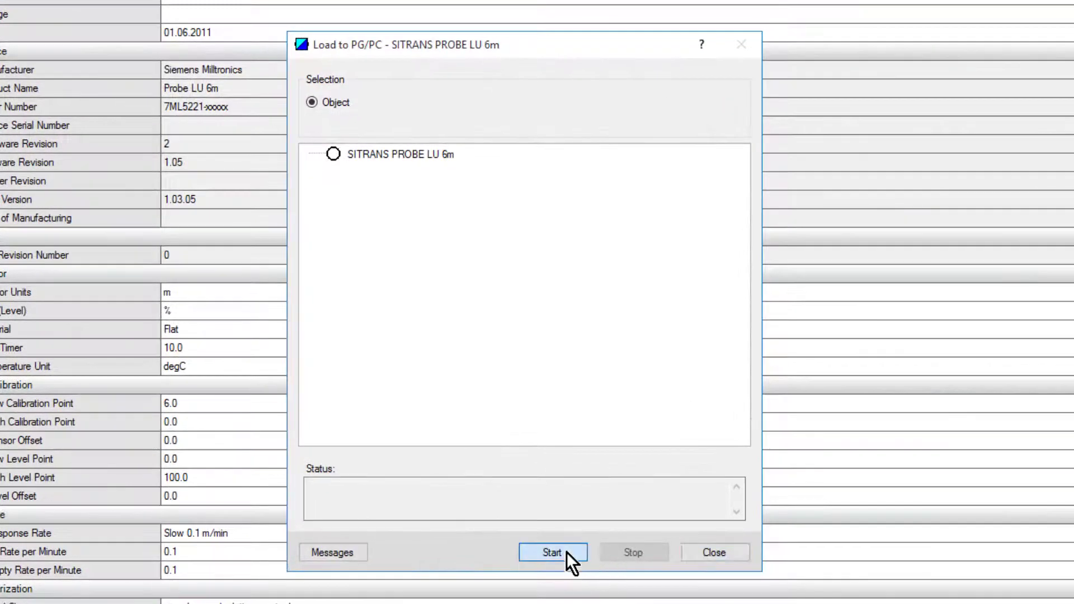
pyautogui.click(566, 552)
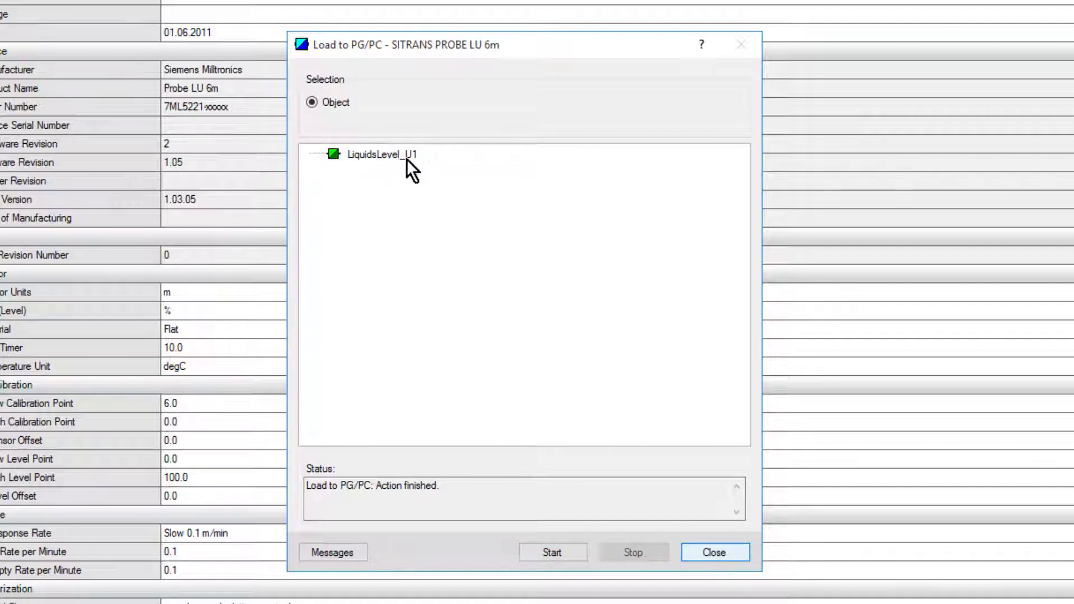
pyautogui.click(717, 552)
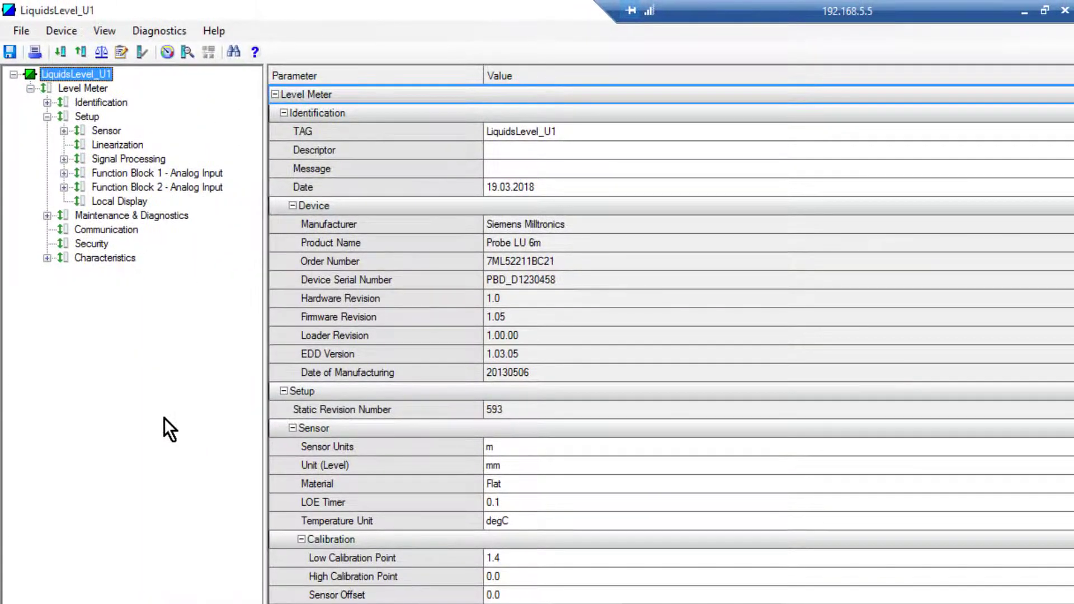
# - Review the transmitter's identification, application, vessel shape, ranges and summary in the Quick Start wizard, and exit it without applying anything
pyautogui.click(61, 31)
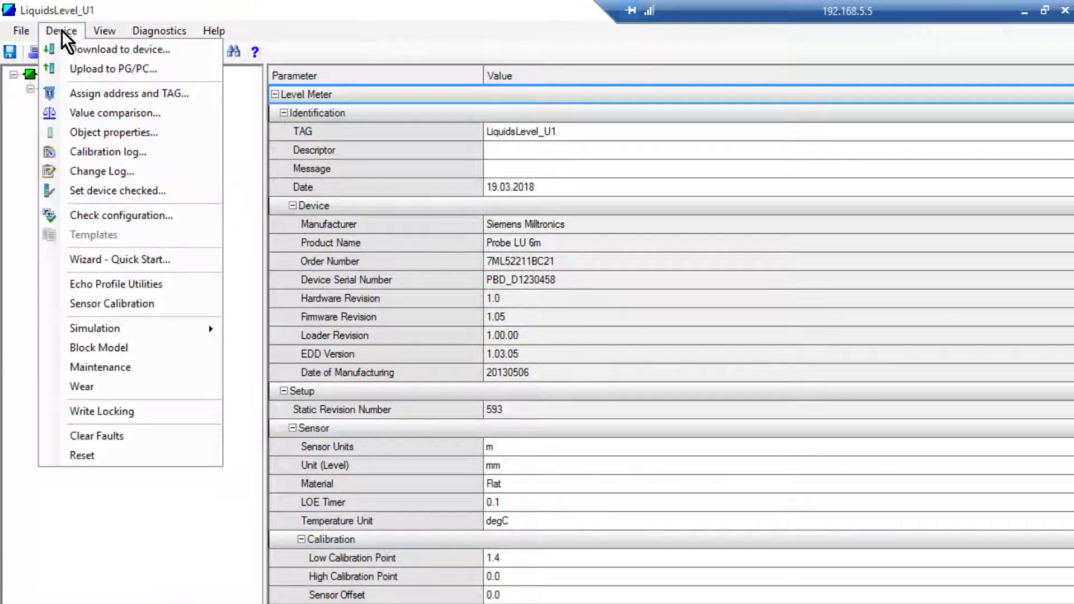
pyautogui.click(99, 264)
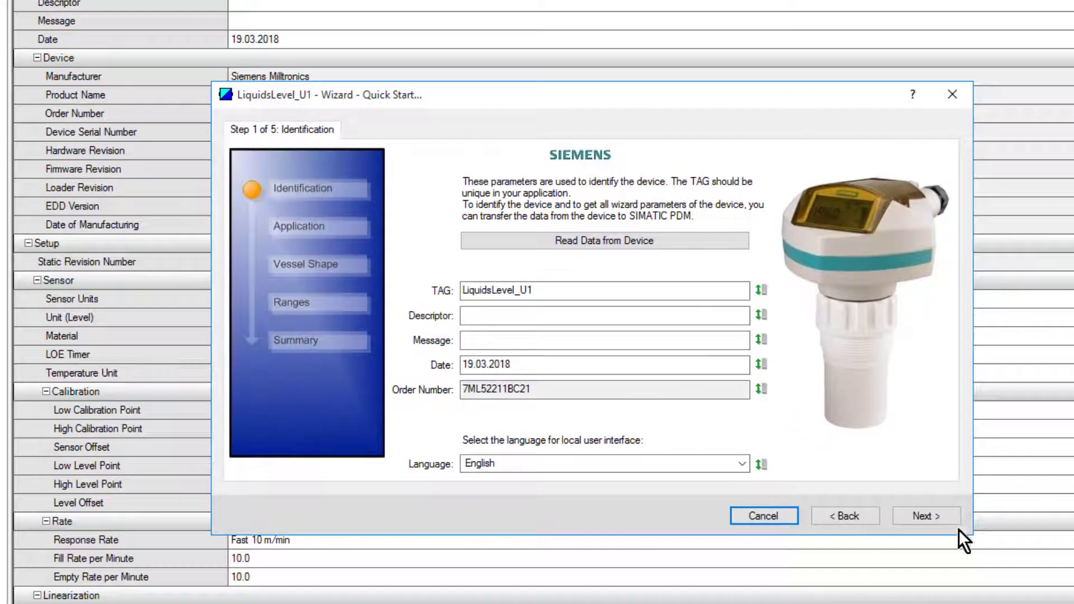
pyautogui.click(938, 508)
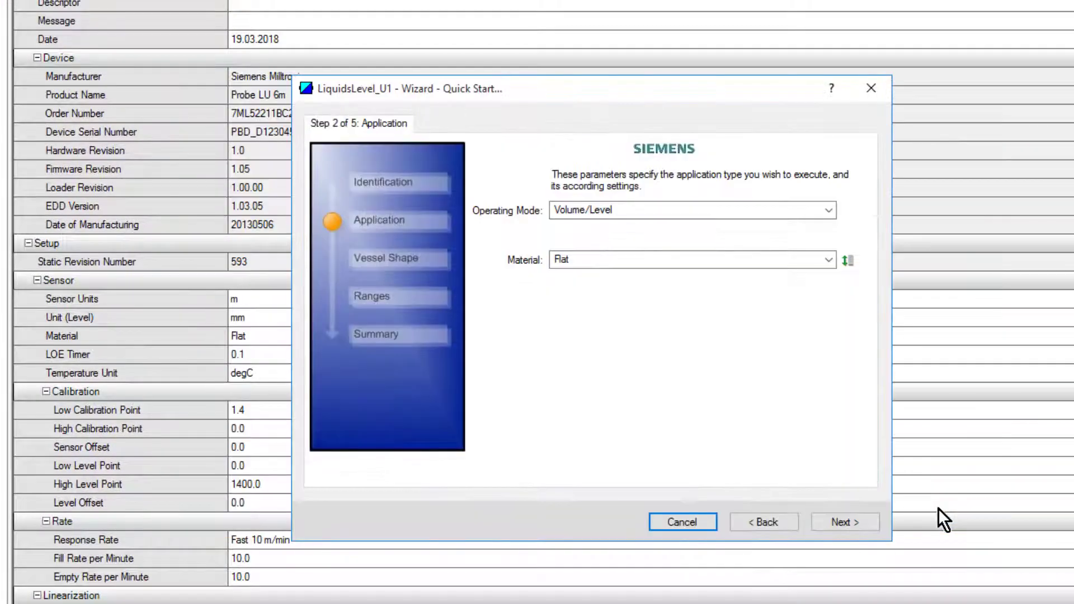
pyautogui.click(853, 522)
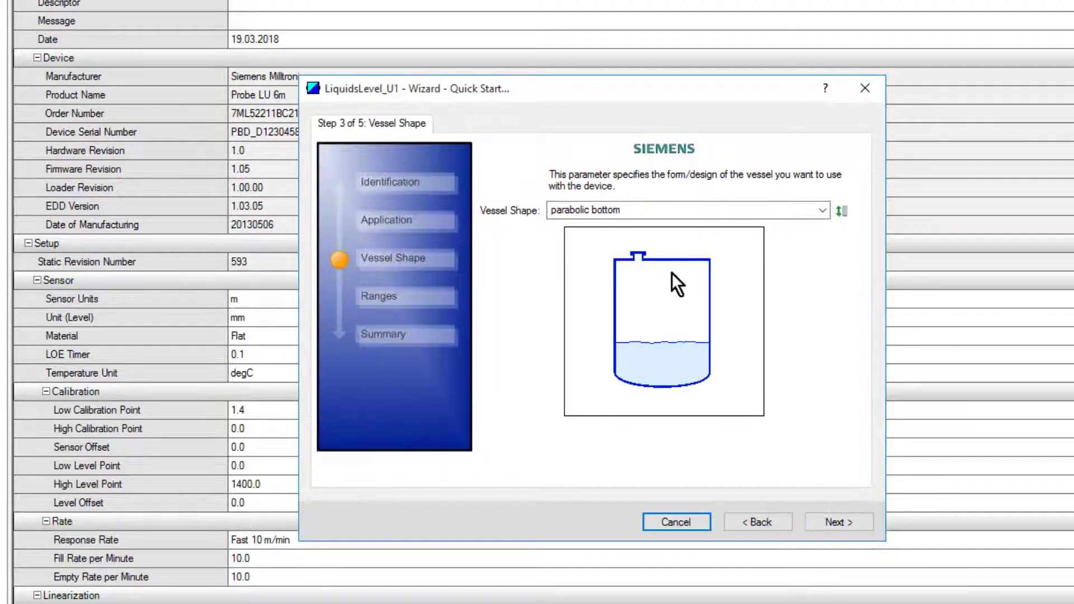
pyautogui.click(841, 519)
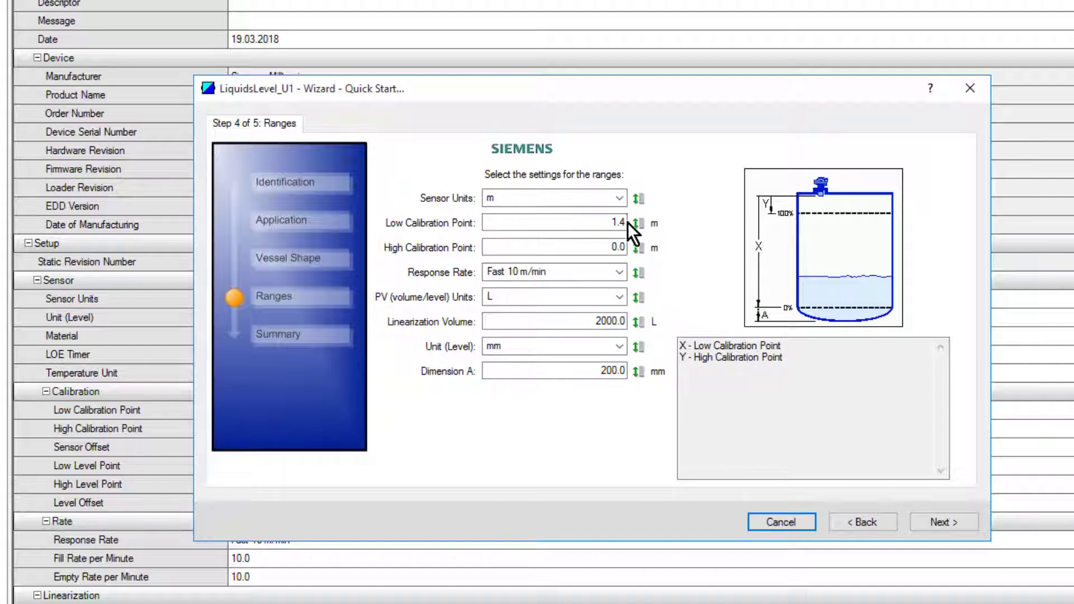
pyautogui.click(942, 523)
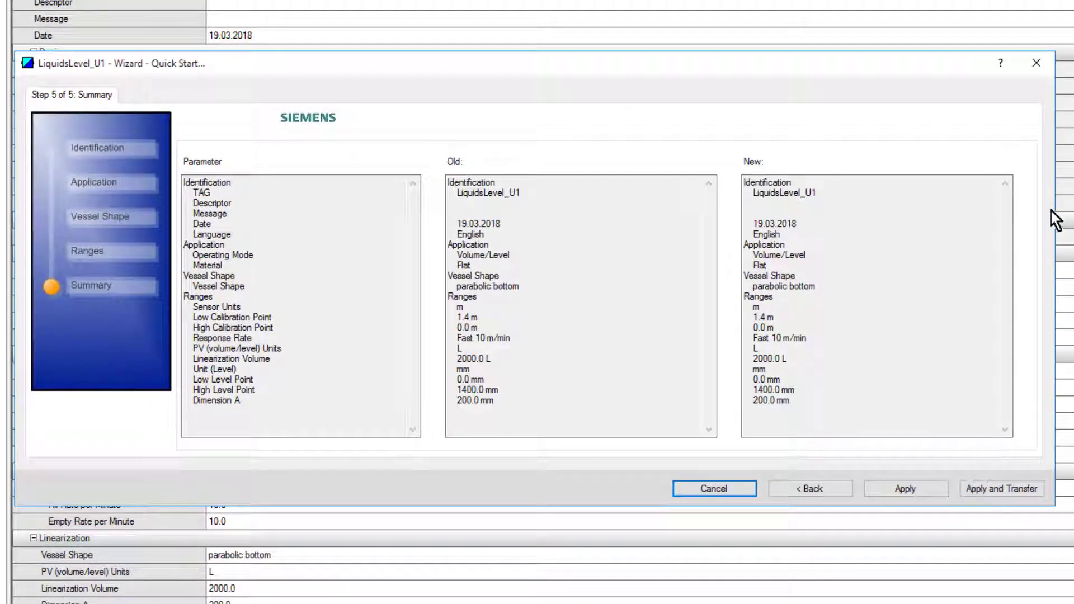
pyautogui.click(716, 486)
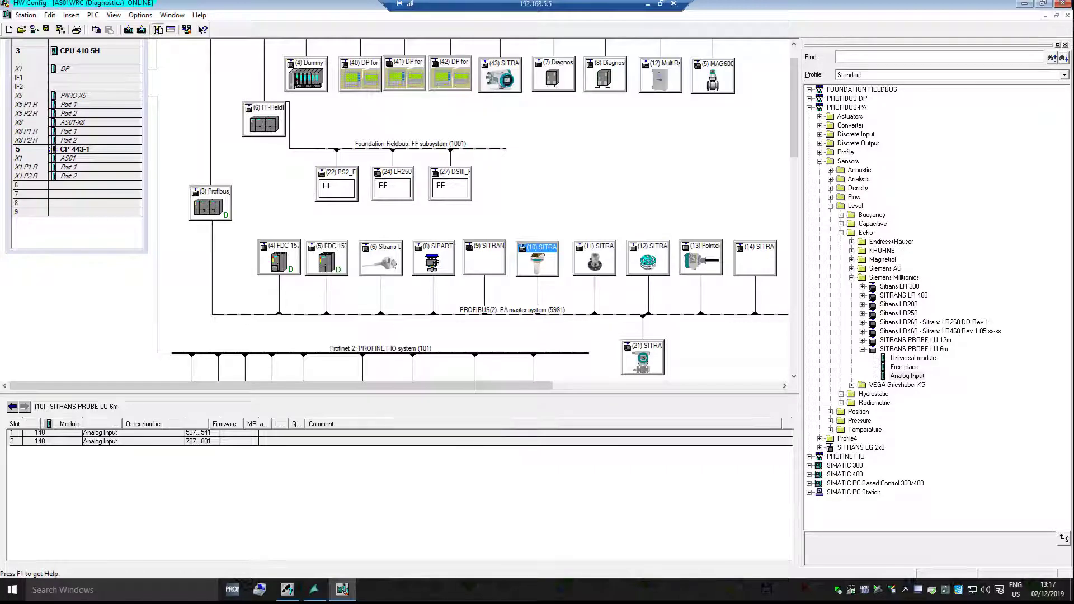
# - Close the hardware configuration windows and switch to SIMATIC Manager
pyautogui.click(1067, 16)
pyautogui.click(1067, 15)
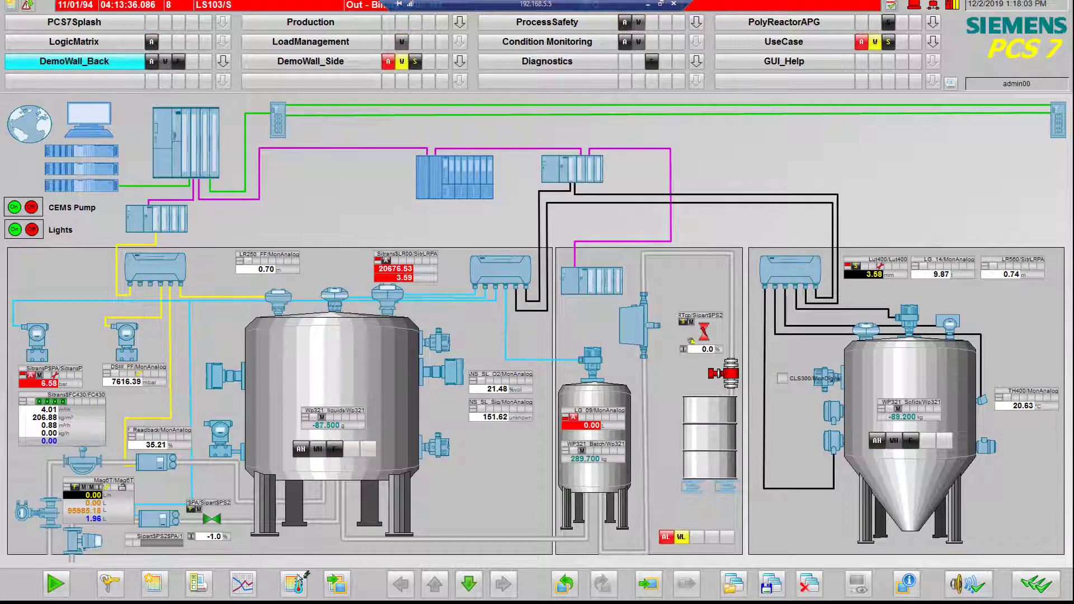
pyautogui.hotkey('alt', 'Tab')
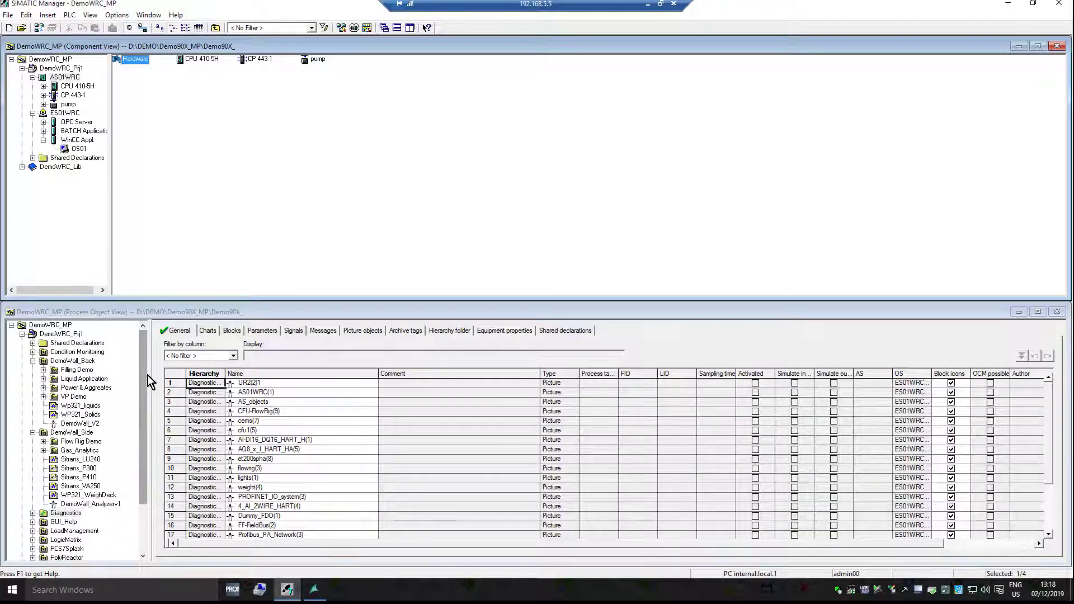
# - Insert a new CFC in the Liquid Application folder under DemoWall_Back and name it PROBE_LU
pyautogui.moveTo(146, 368)
pyautogui.mouseDown()
pyautogui.moveTo(145, 378)
pyautogui.moveTo(147, 359)
pyautogui.mouseUp()
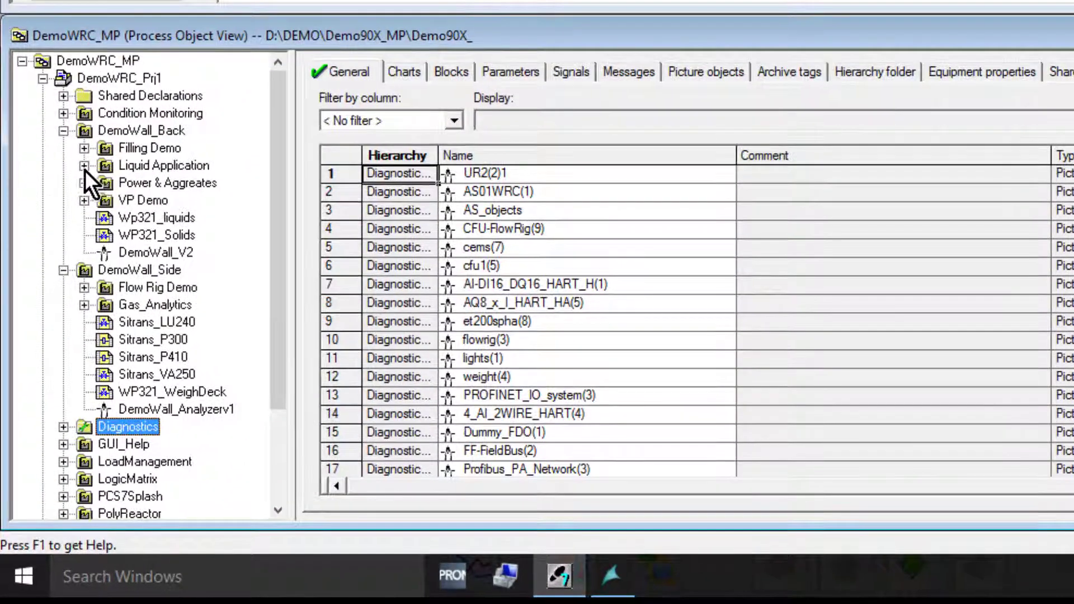
pyautogui.click(43, 378)
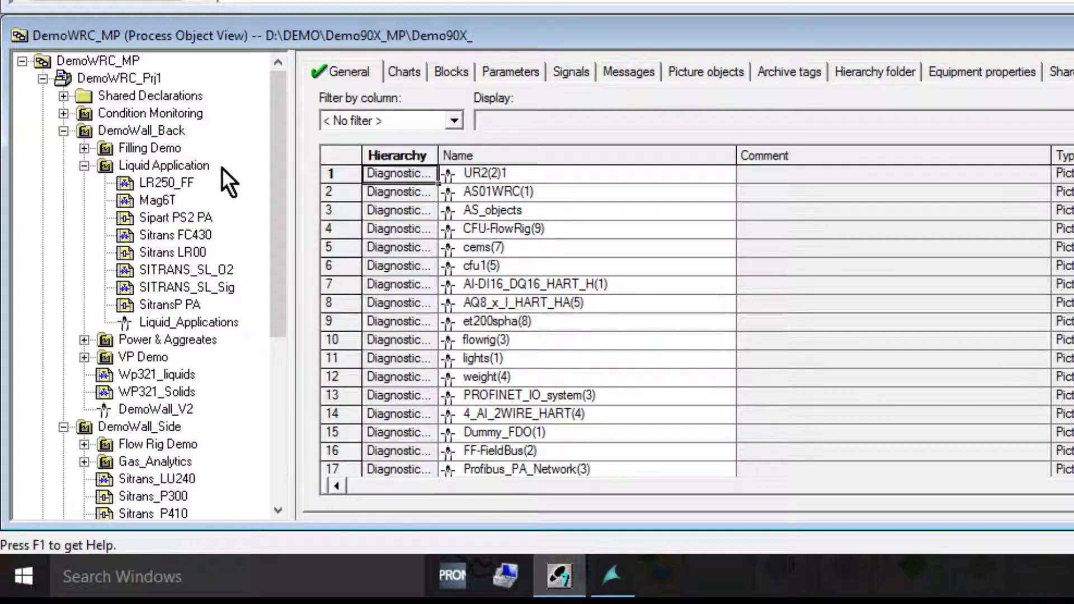
pyautogui.click(177, 166)
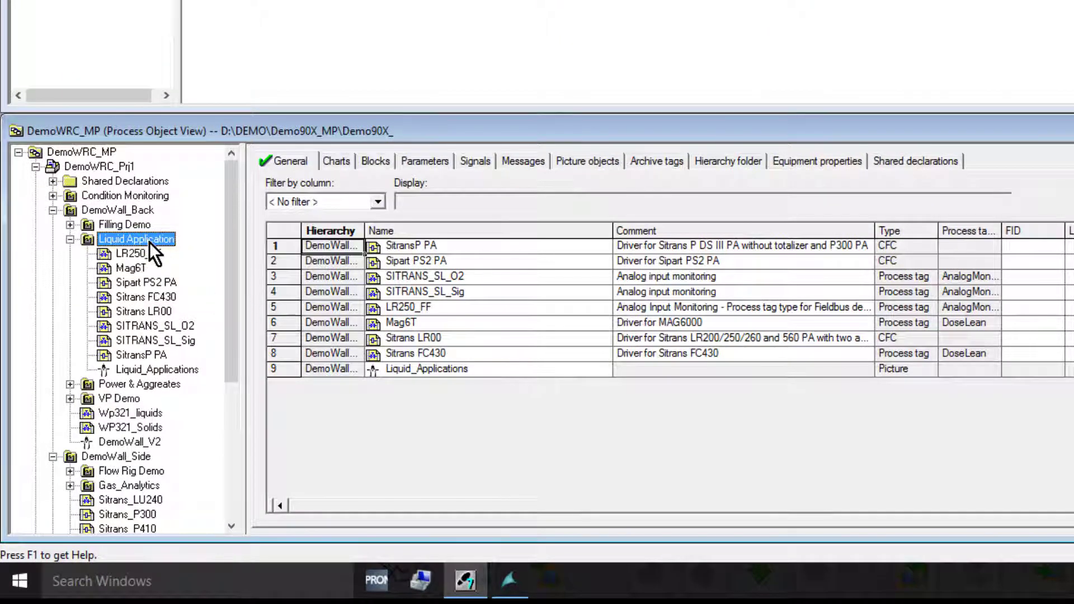
pyautogui.rightClick(150, 243)
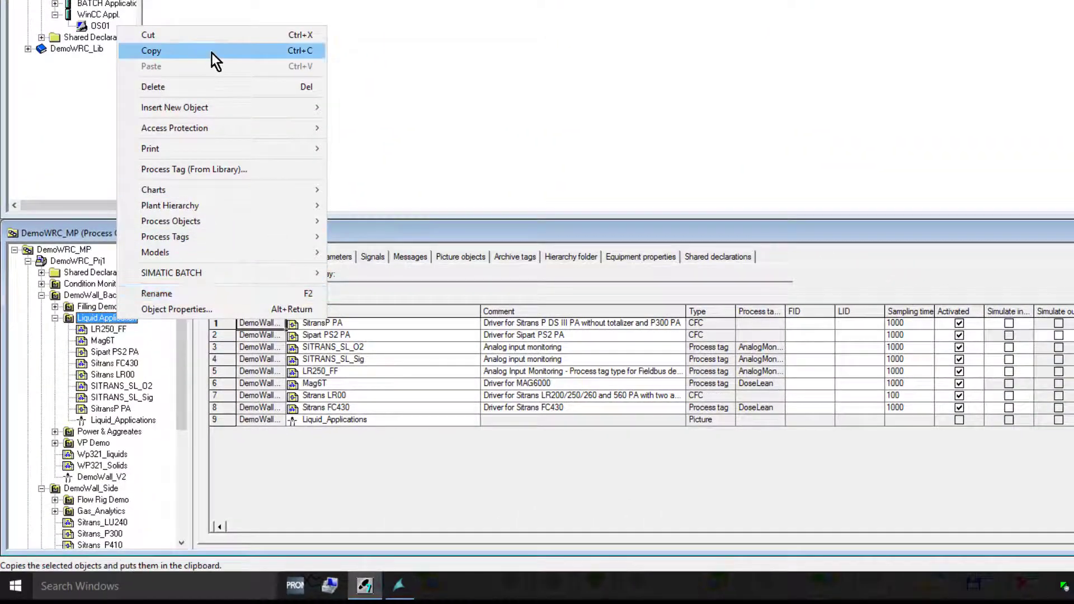
pyautogui.moveTo(200, 110)
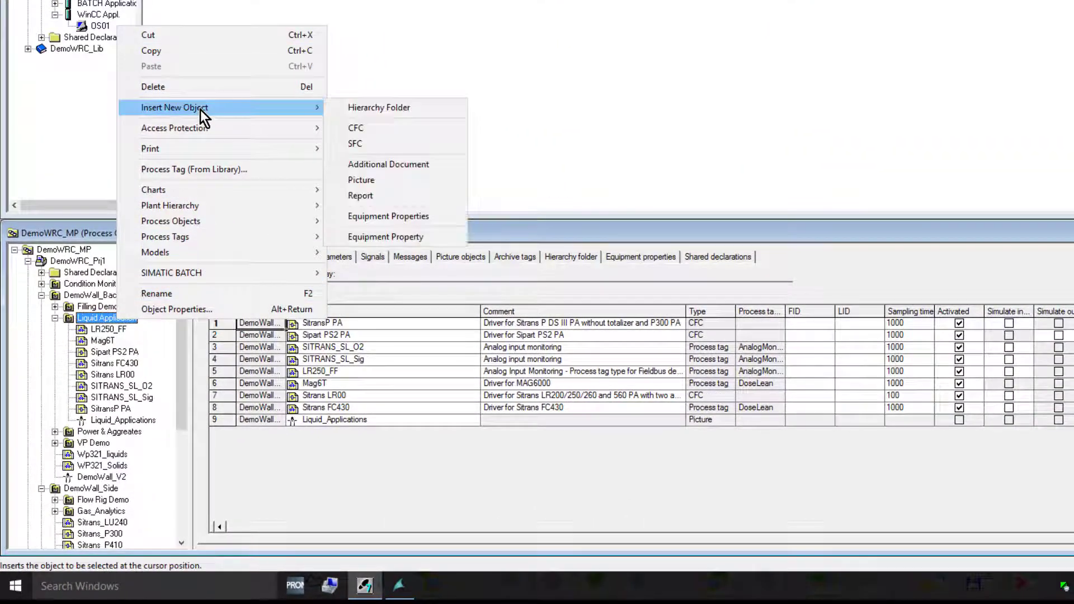
pyautogui.click(385, 129)
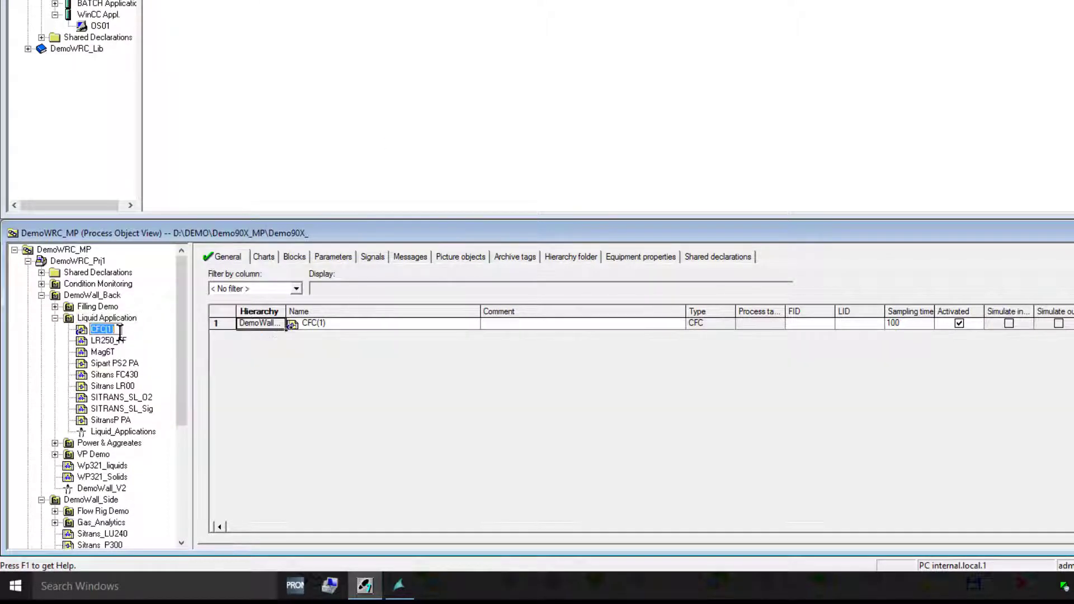
pyautogui.press('BackSpace')
pyautogui.write('PROBE_LU')
pyautogui.press('Return')
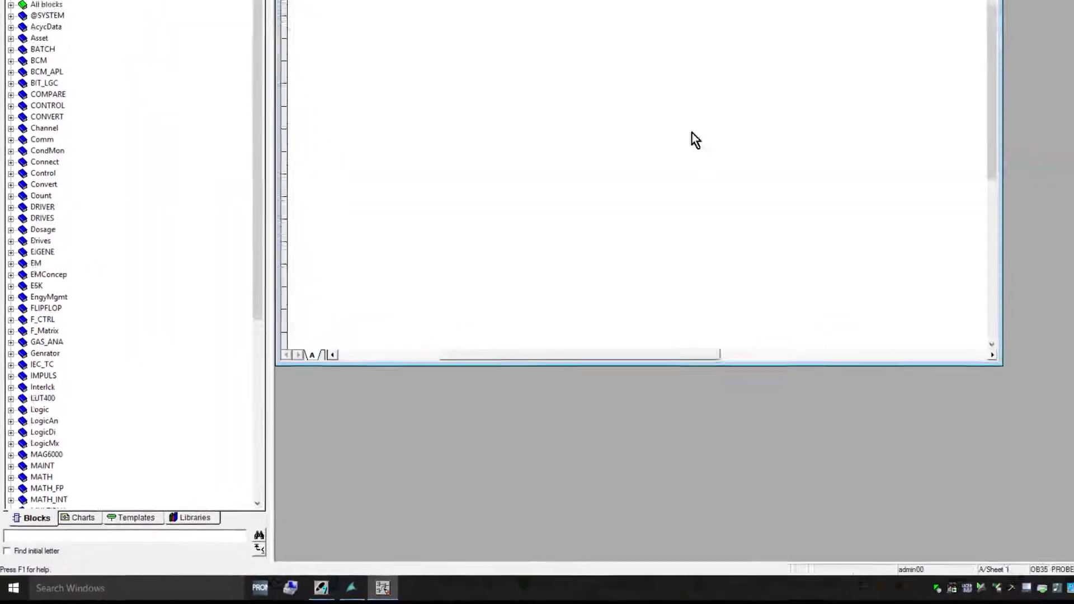
# - Maximize the PROBE_LU chart, search the block catalog for "fban" and place an FbAnIn analog input driver block in the chart
pyautogui.click(863, 50)
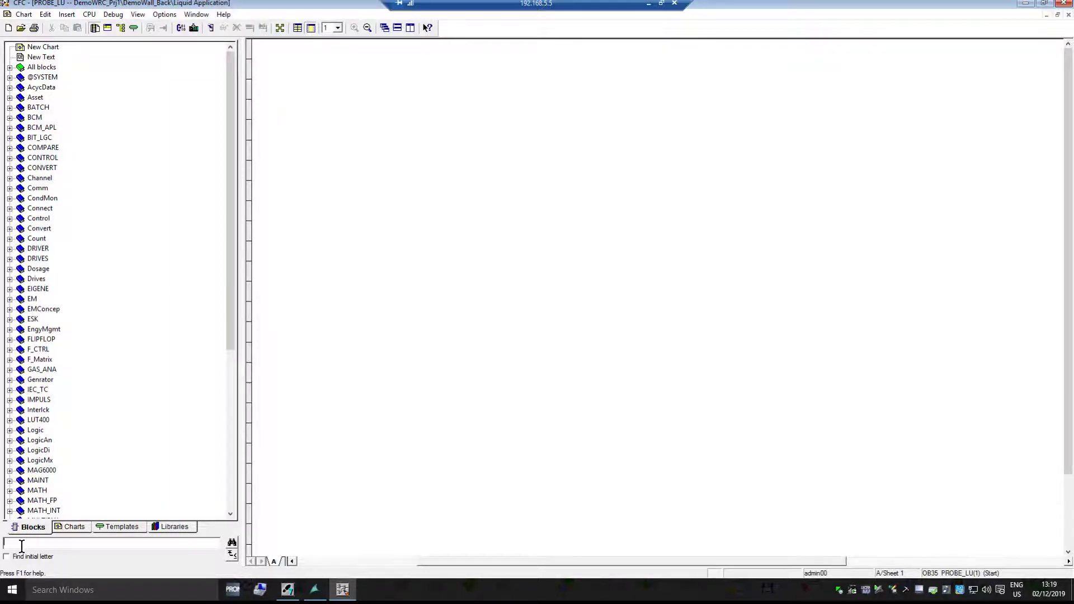
pyautogui.write('fban')
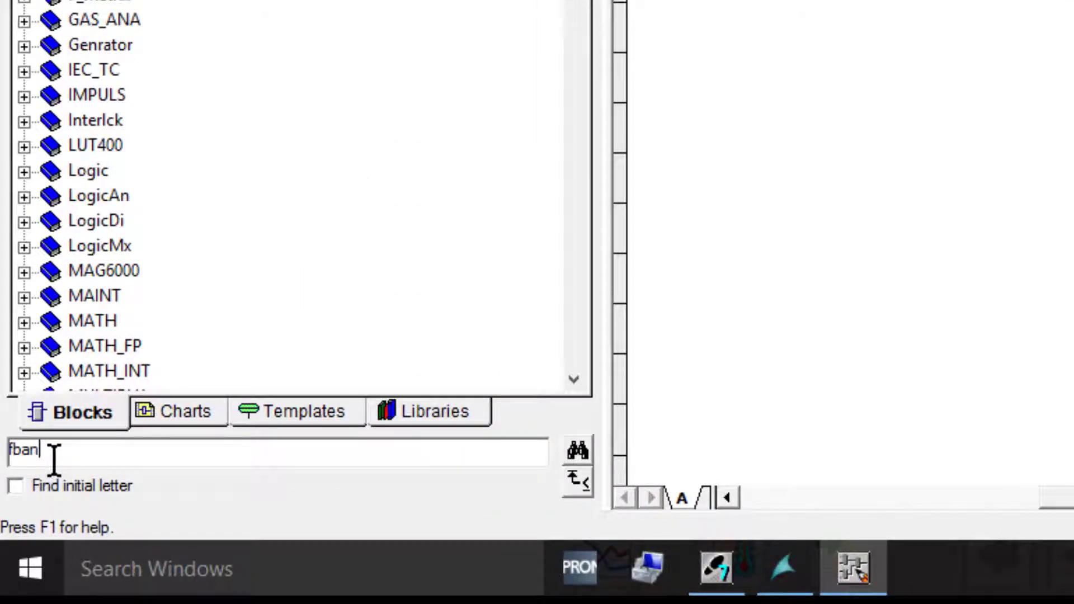
pyautogui.press('Return')
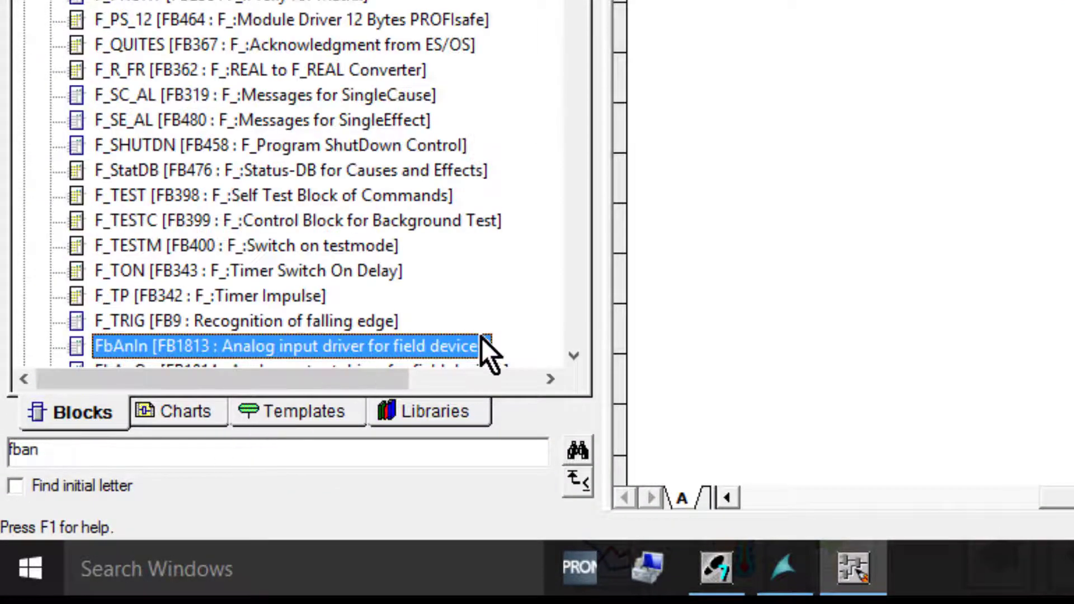
pyautogui.click(574, 357)
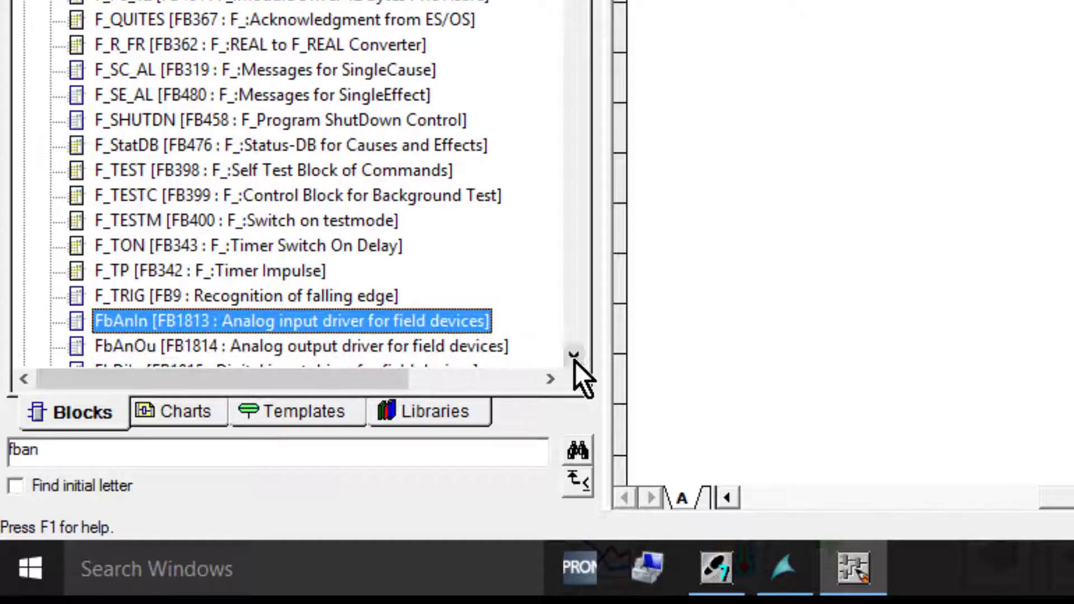
pyautogui.click(574, 357)
pyautogui.click(574, 357)
pyautogui.click(574, 357)
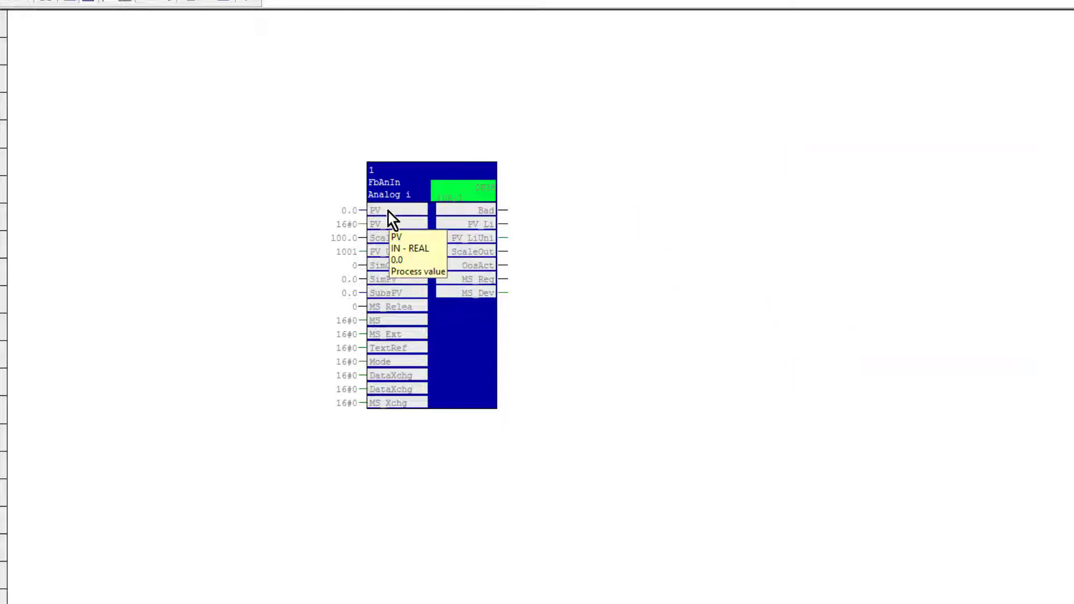
# - Interconnect the PV input of the FbAnIn block to the transmitter's LU_OUT address
pyautogui.click(388, 211)
pyautogui.rightClick(388, 212)
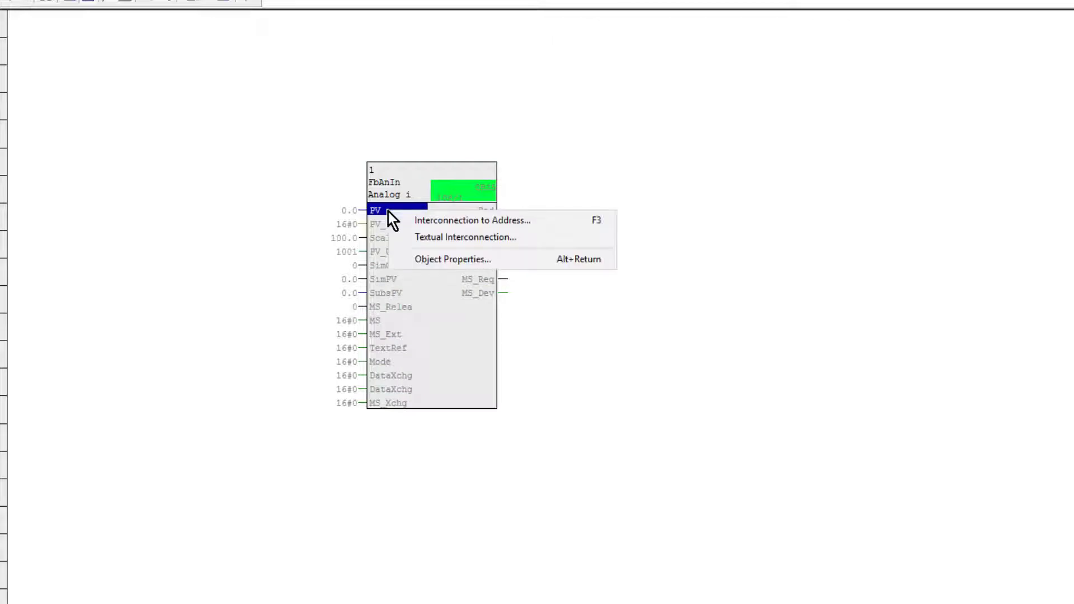
pyautogui.click(429, 216)
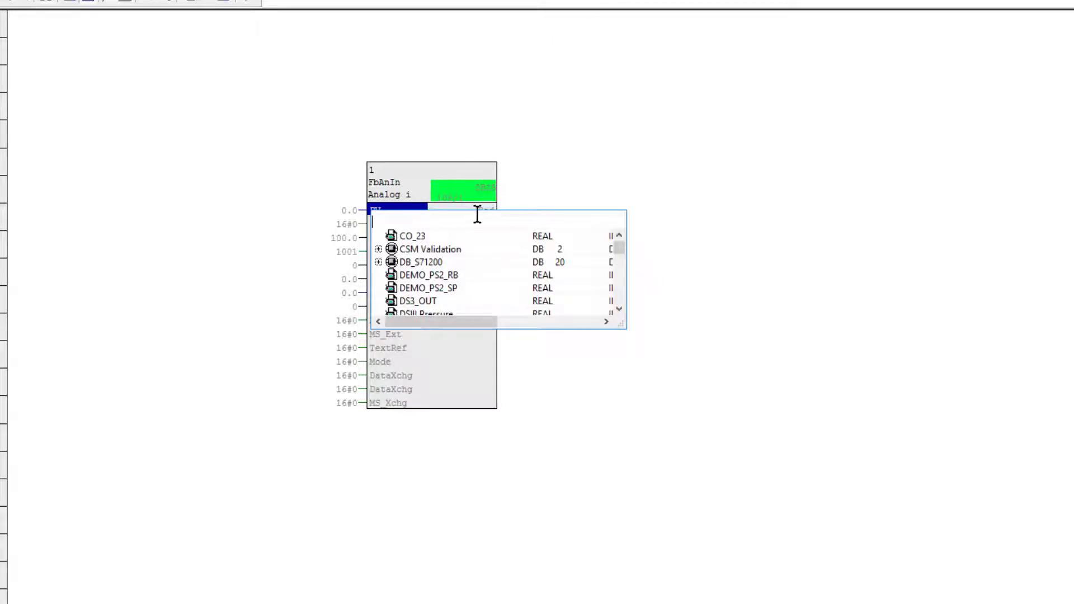
pyautogui.write('lu')
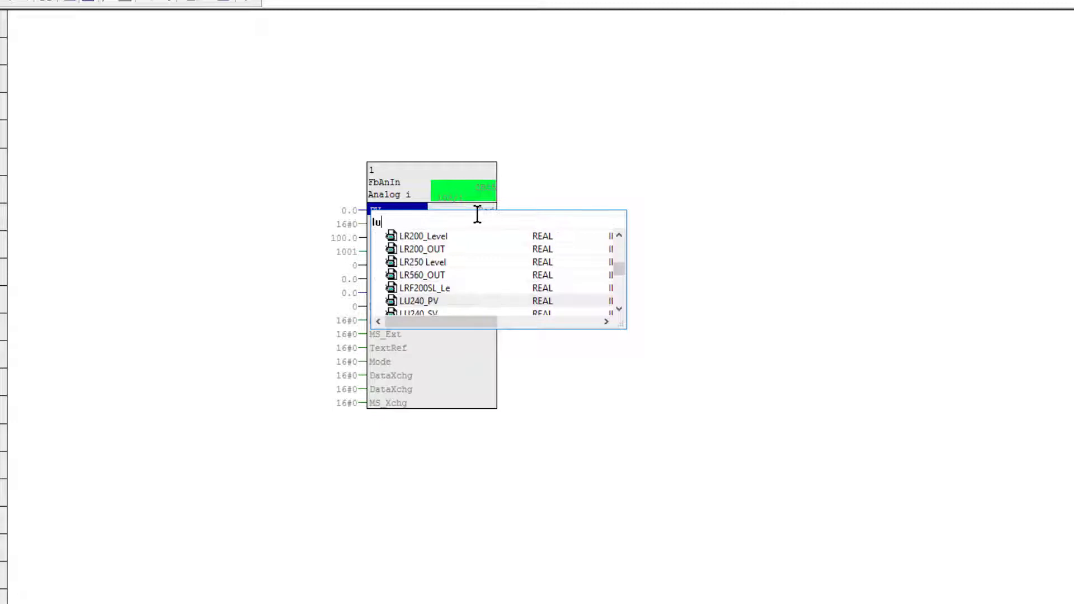
pyautogui.write('_')
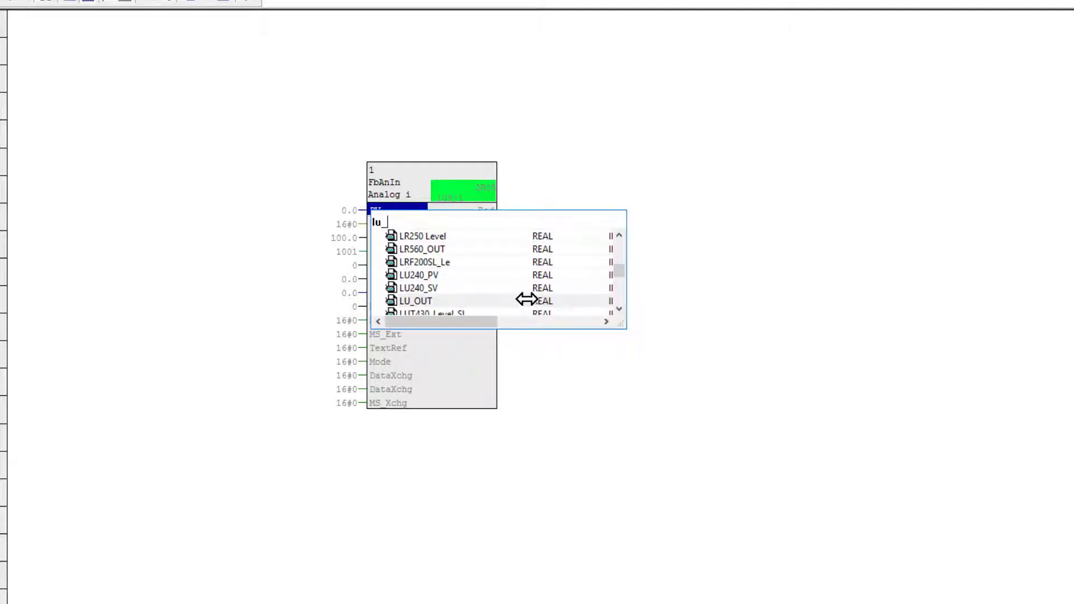
pyautogui.click(461, 297)
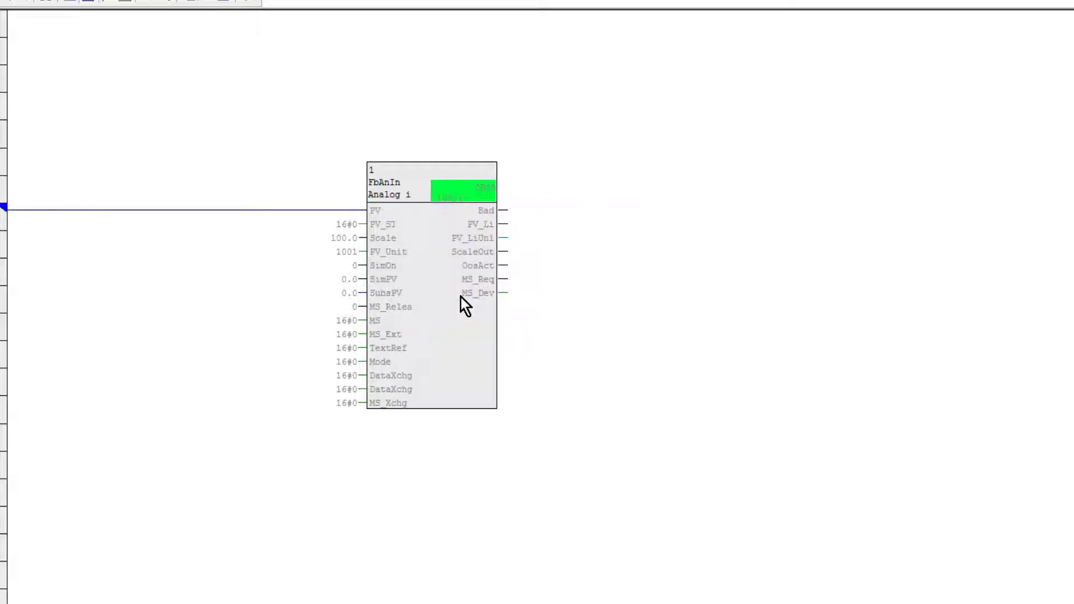
# - Set the High value of the FbAnIn block's Scale structure to 2000
pyautogui.scroll(-1, 430, 268)
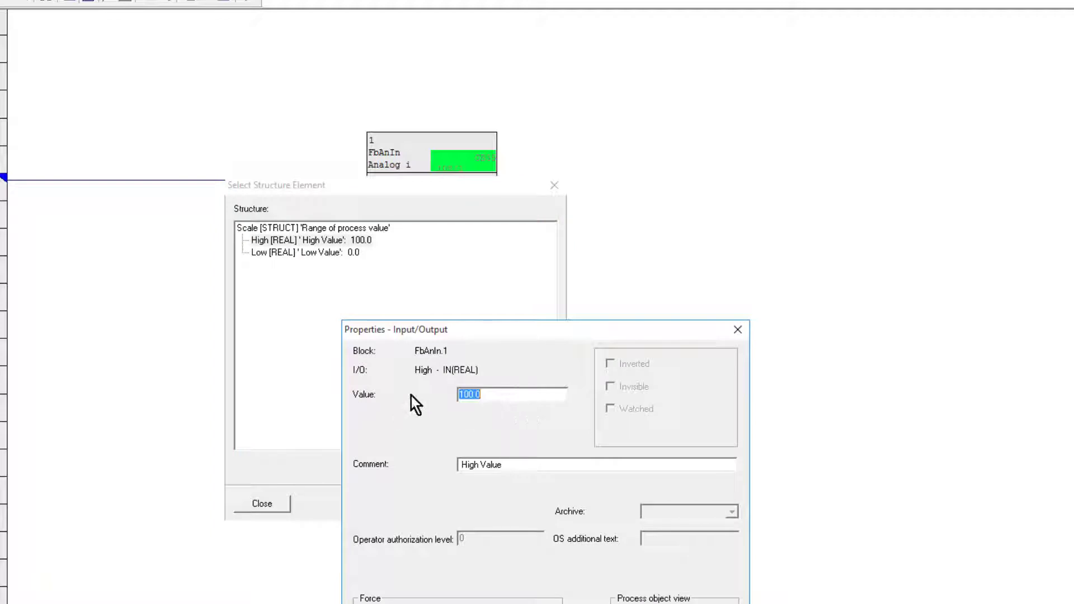
pyautogui.write('2000')
pyautogui.press('Return')
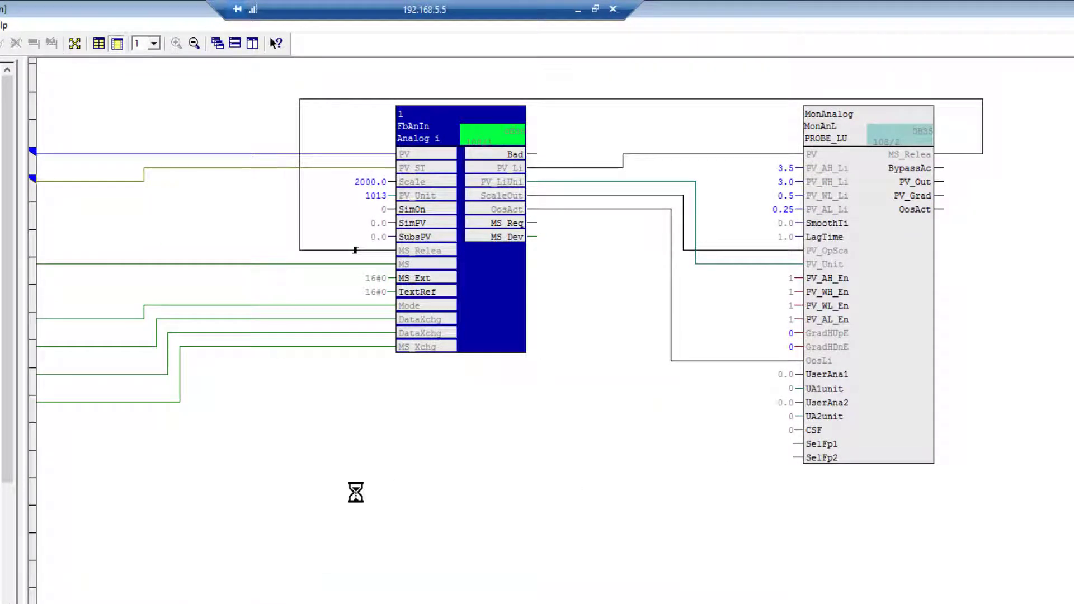
# - Leave test mode, download the chart changes to the CPU, and check the PROBE_LU live values in test mode
pyautogui.click(302, 519)
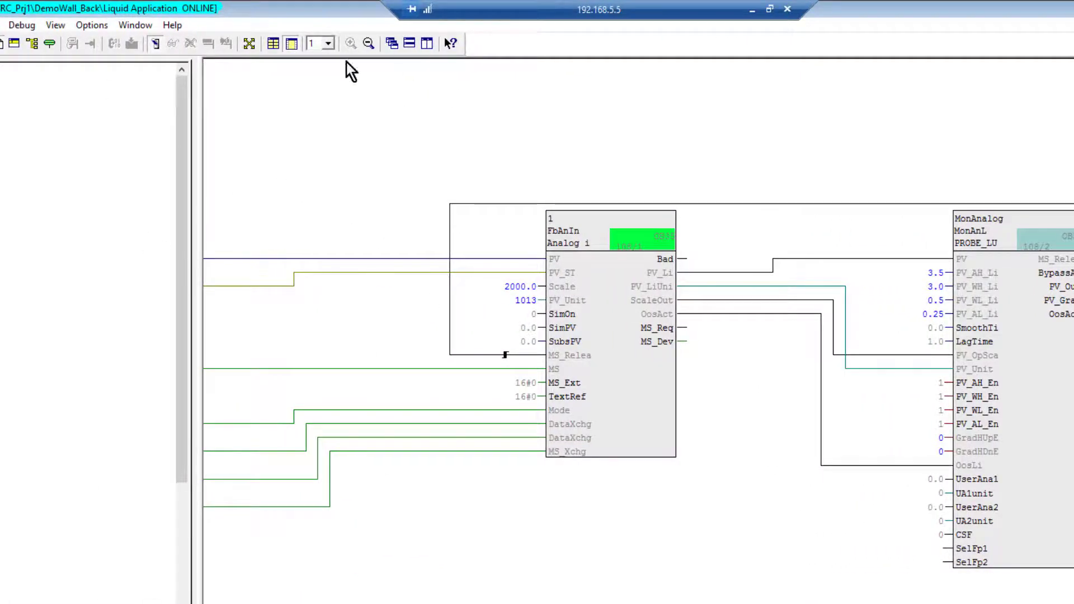
pyautogui.click(156, 43)
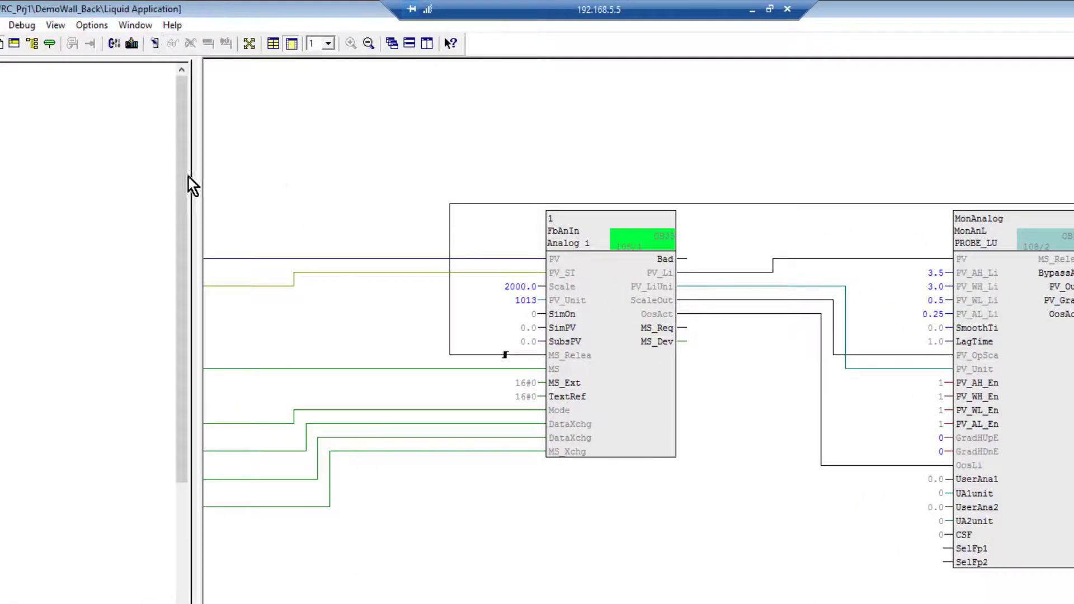
pyautogui.click(131, 43)
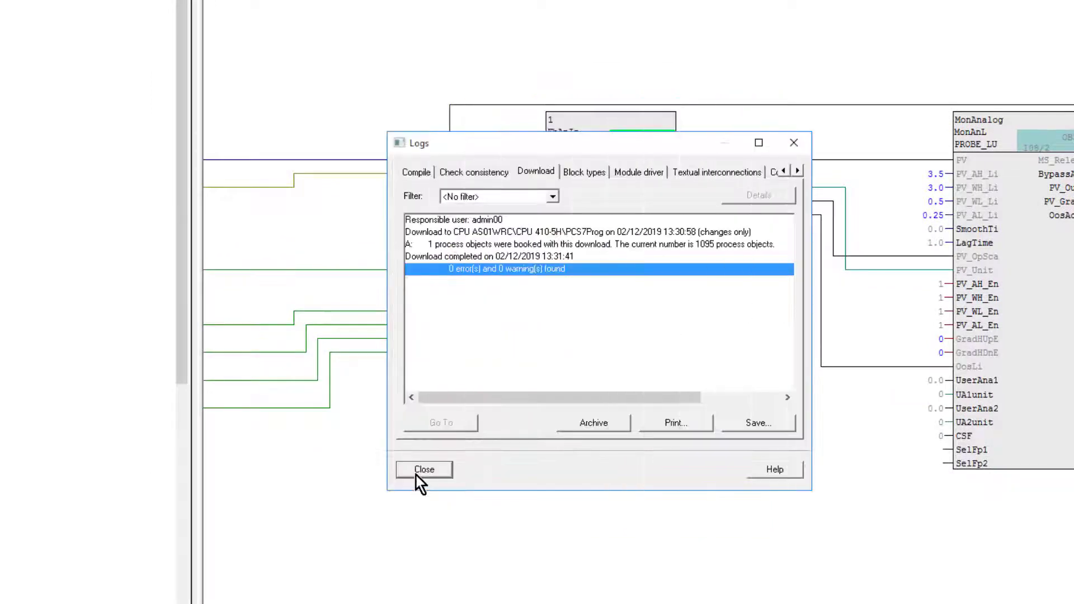
pyautogui.click(418, 473)
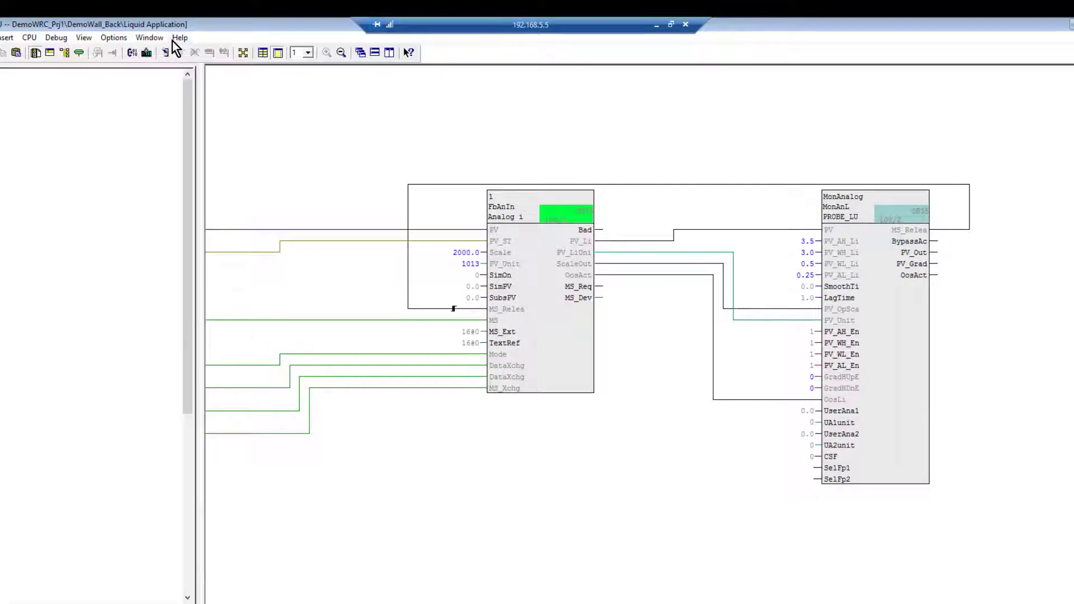
pyautogui.click(165, 53)
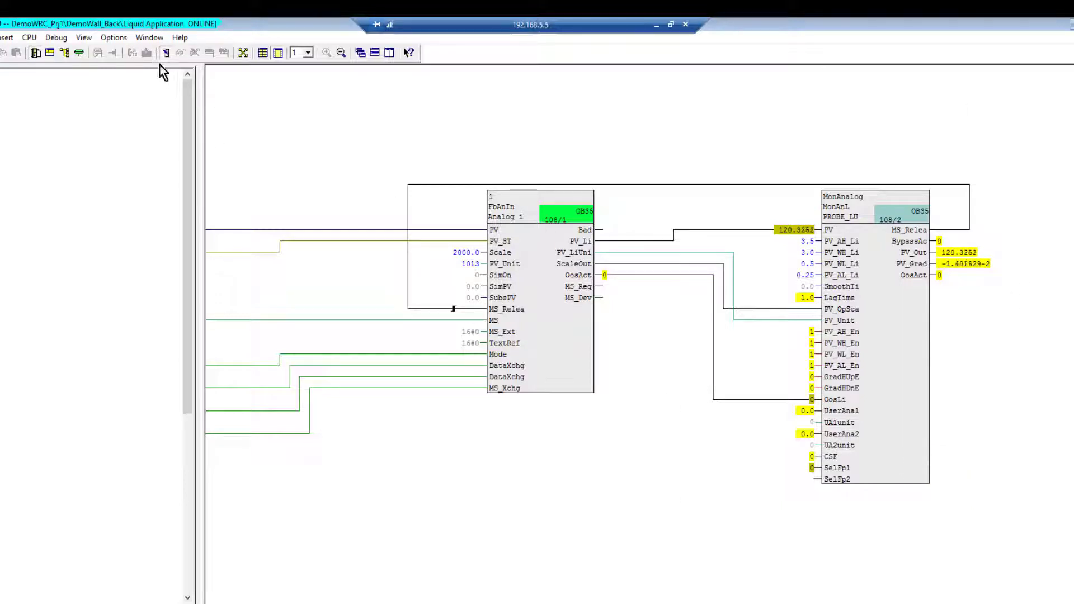
pyautogui.click(169, 52)
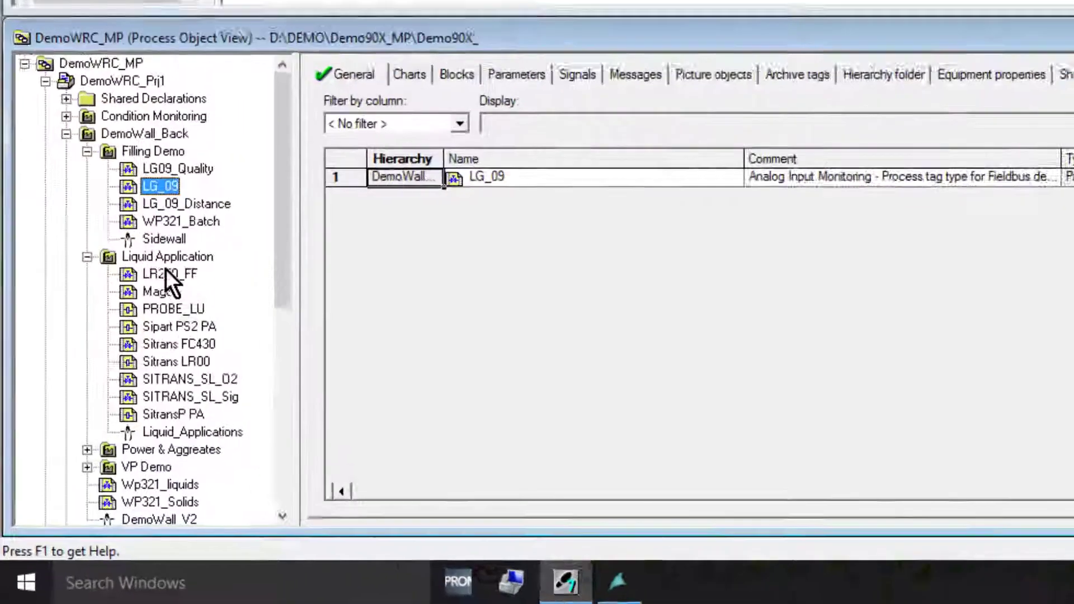
# - Create/update the block icons of the Liquid Application folder for the Liquid_Applications picture, using the Chart/Block name components and 100% zoom
pyautogui.click(87, 428)
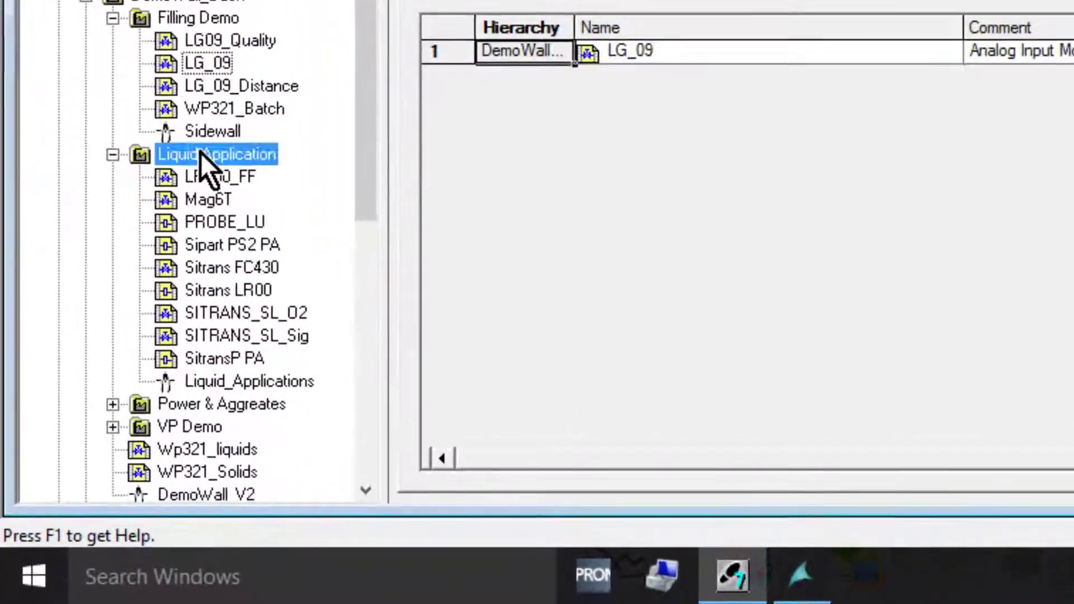
pyautogui.click(223, 156)
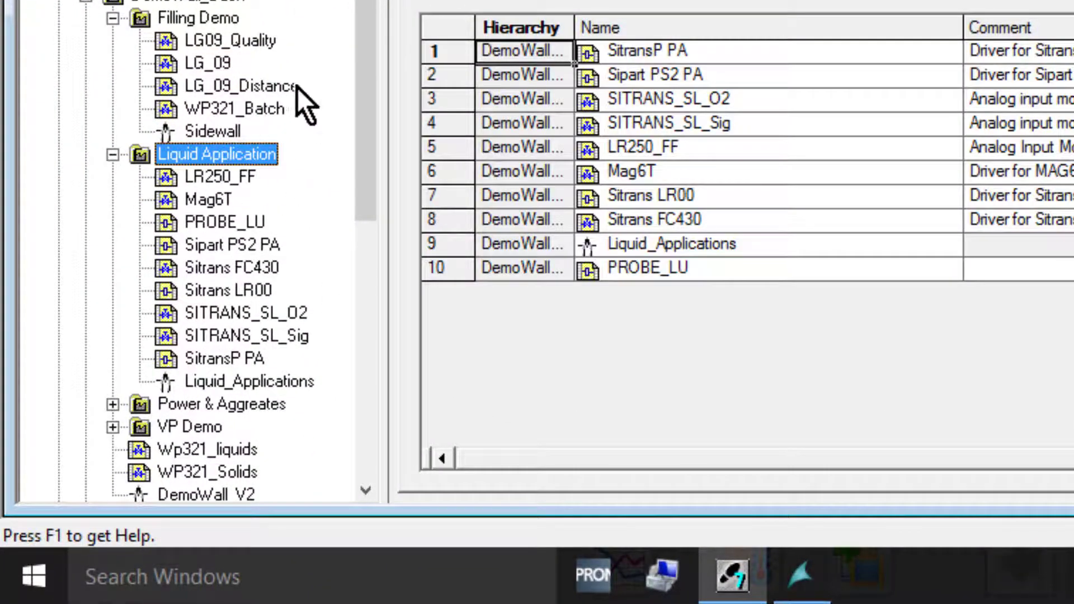
pyautogui.rightClick(196, 156)
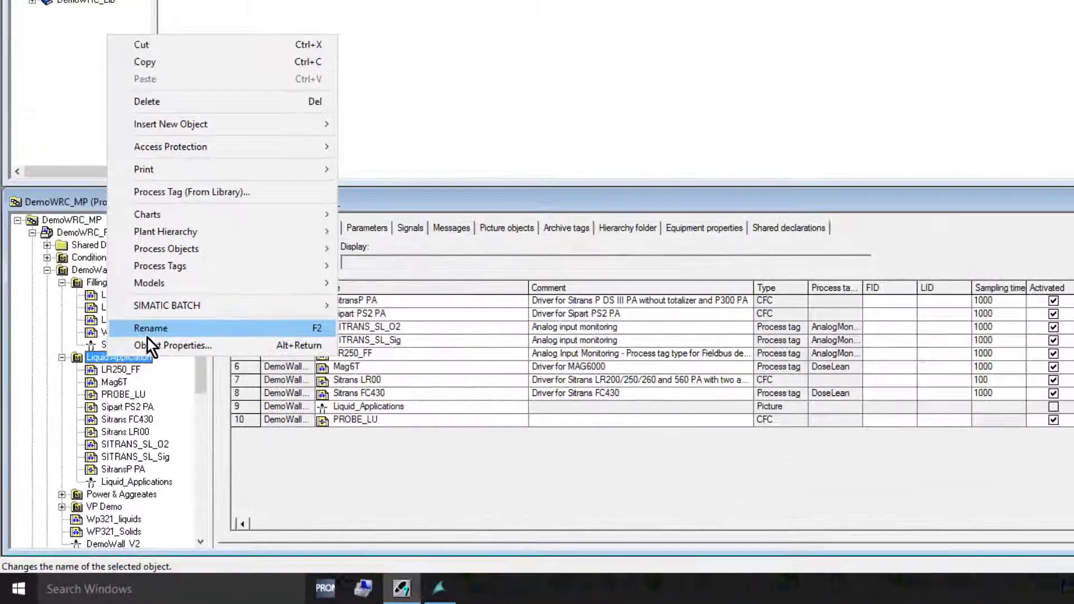
pyautogui.moveTo(196, 229)
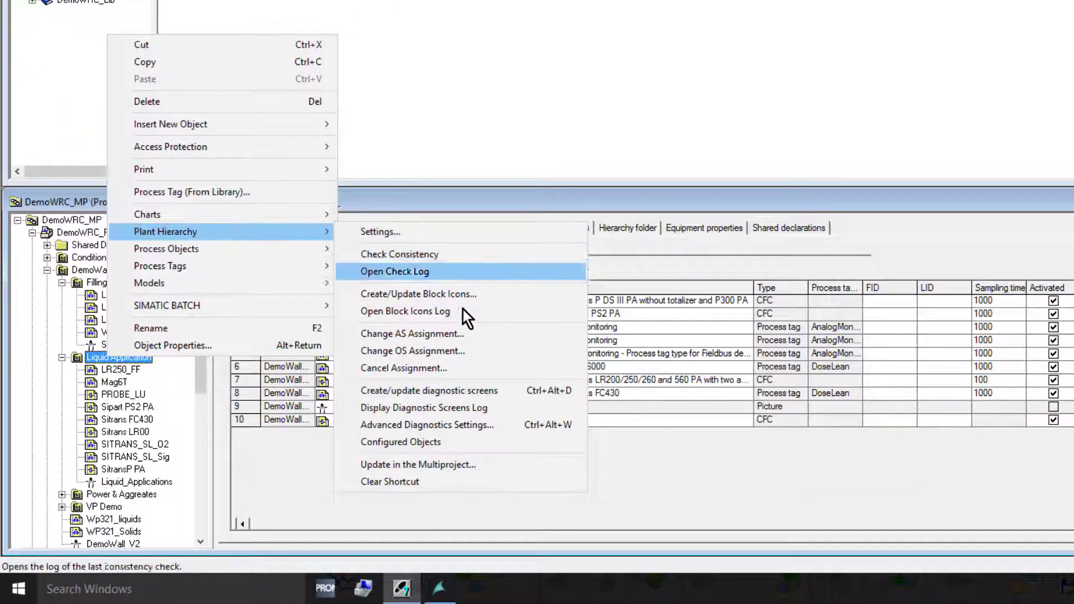
pyautogui.click(470, 293)
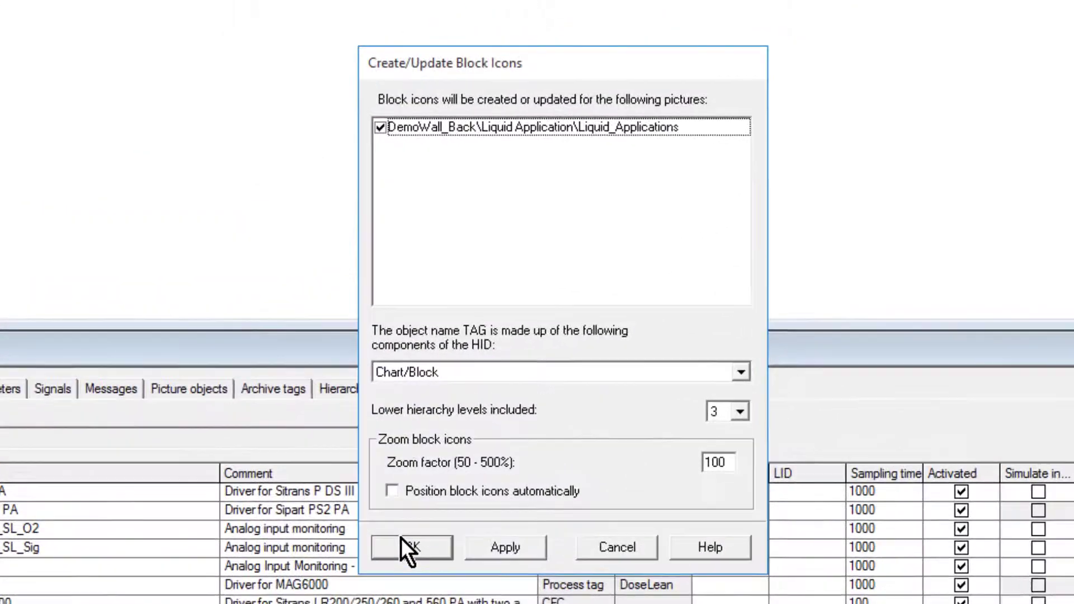
pyautogui.click(657, 333)
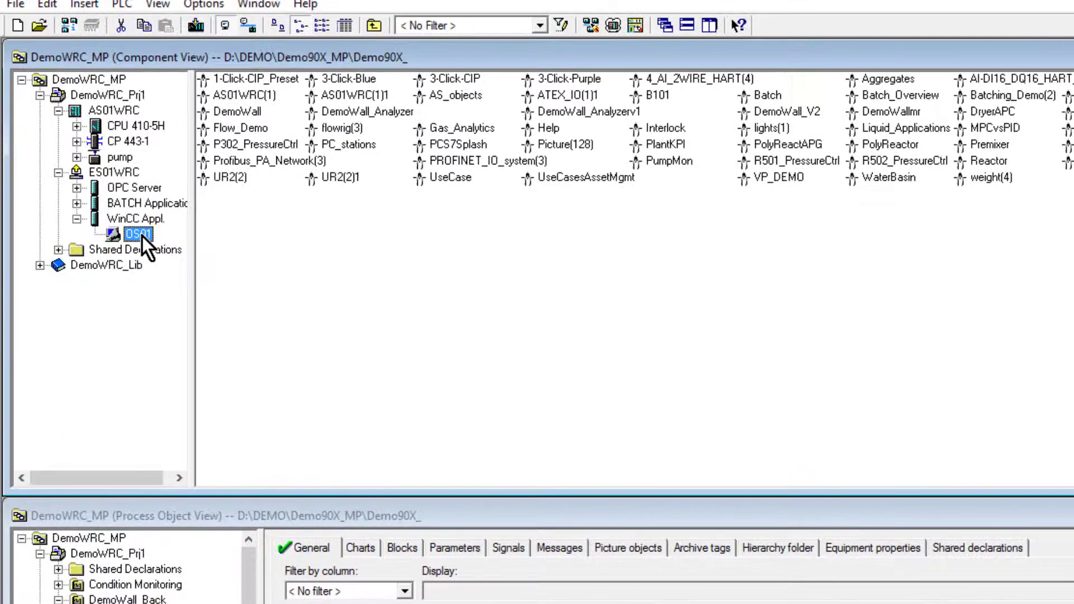
# - Compile operator station OS01 for the DemoWall_Back area only, including tags and messages, SFC visualization and picture tree, with scope Changes
pyautogui.rightClick(142, 236)
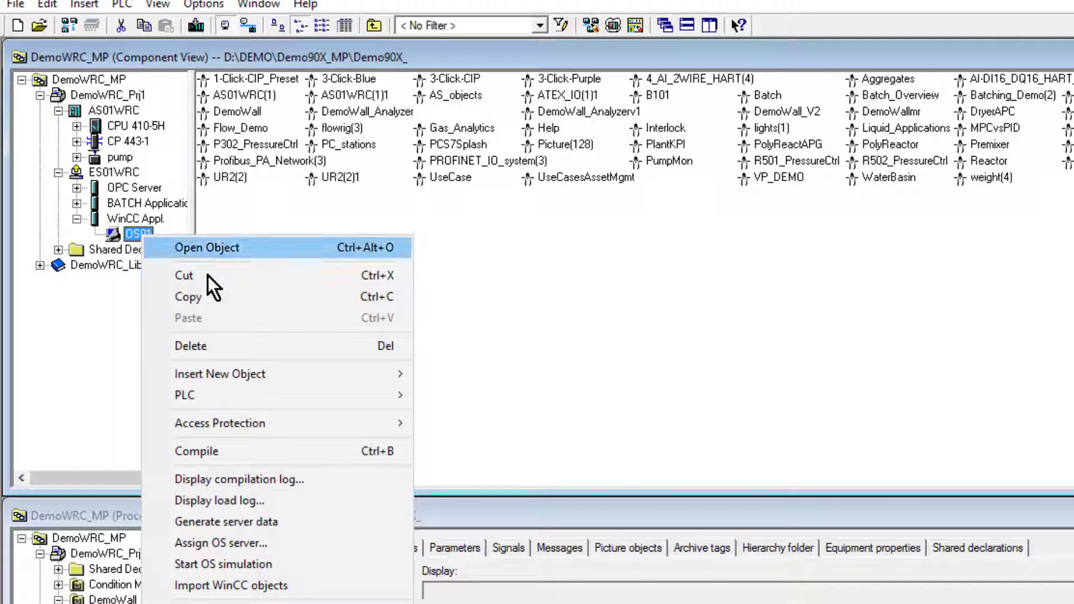
pyautogui.moveTo(234, 397)
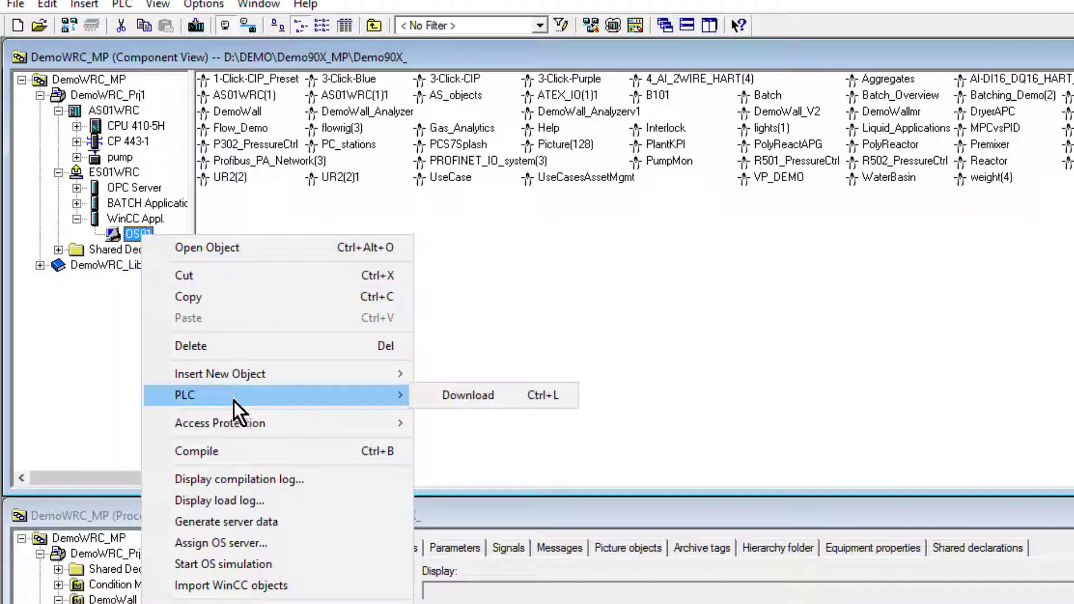
pyautogui.click(229, 450)
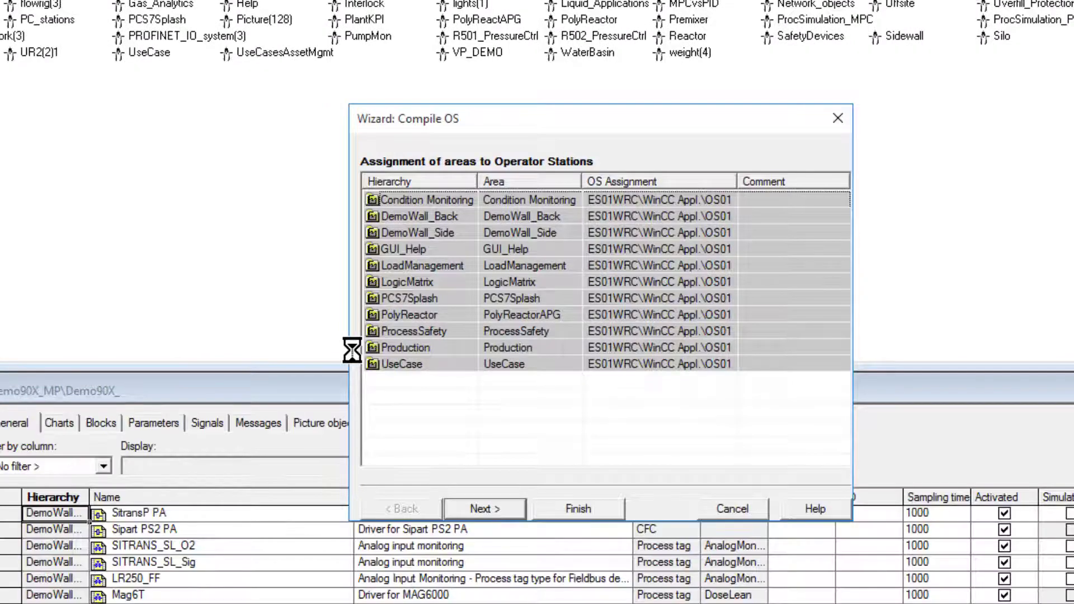
pyautogui.click(411, 369)
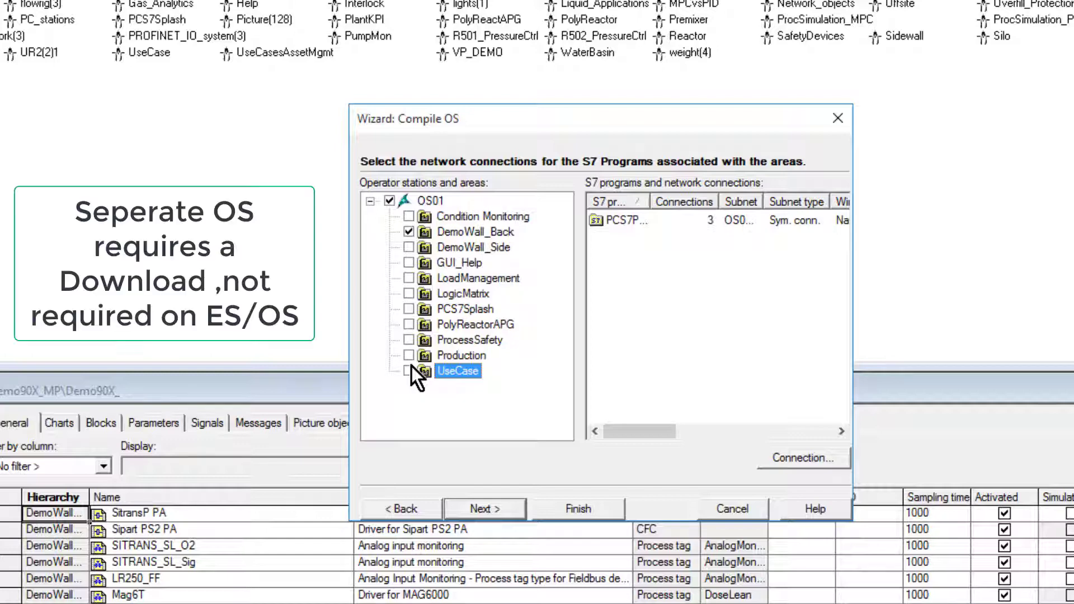
pyautogui.click(492, 510)
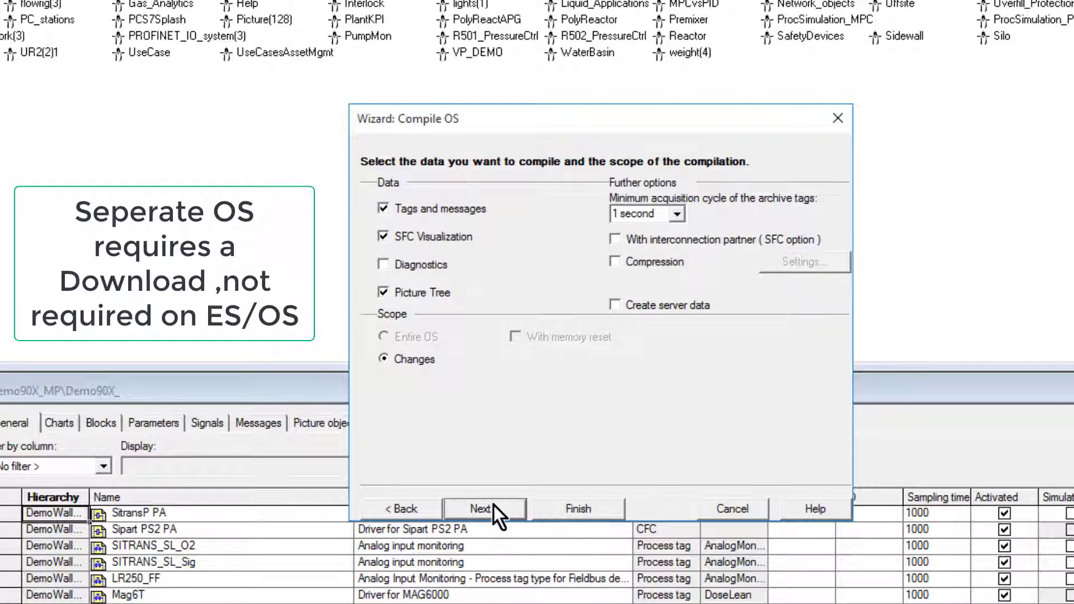
pyautogui.click(494, 505)
pyautogui.click(595, 515)
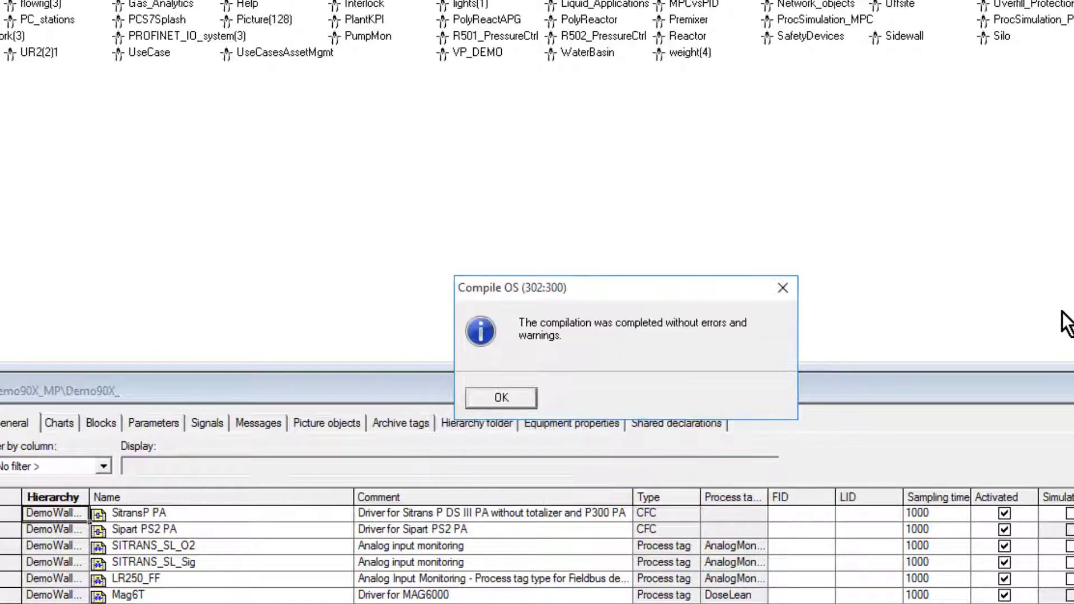
pyautogui.click(491, 395)
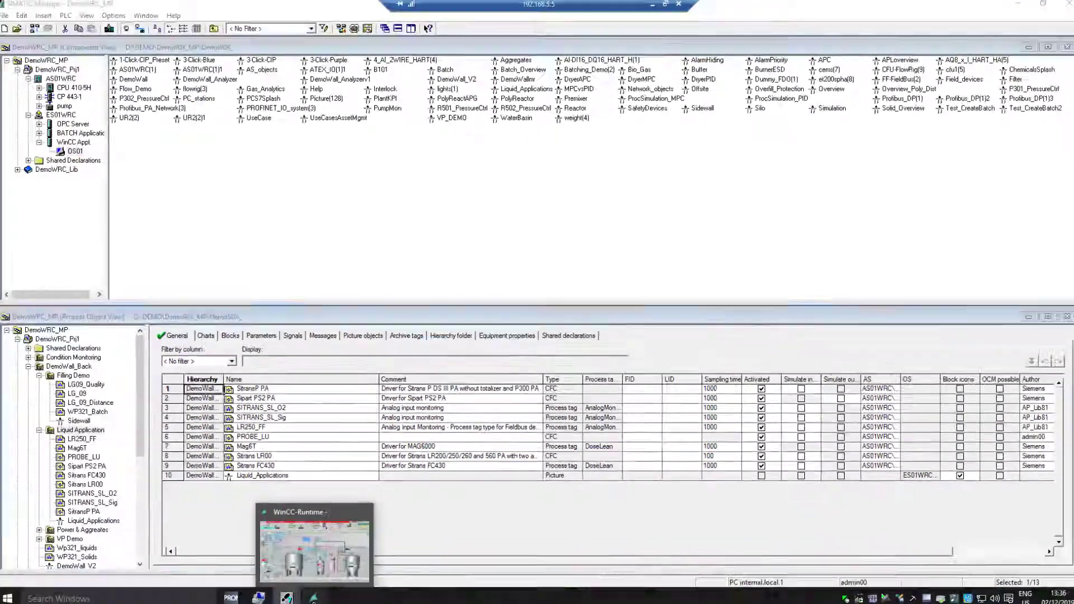
# - Switch to WinCC Runtime and reload the DemoWall_Back picture by going to DemoWall_Side and back
pyautogui.click(315, 599)
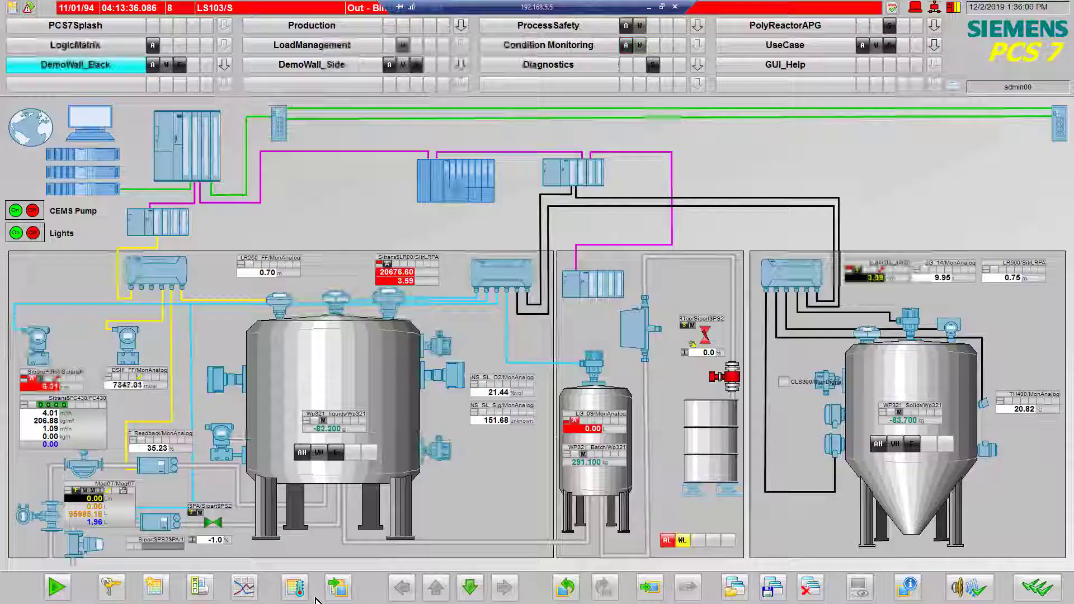
pyautogui.click(356, 69)
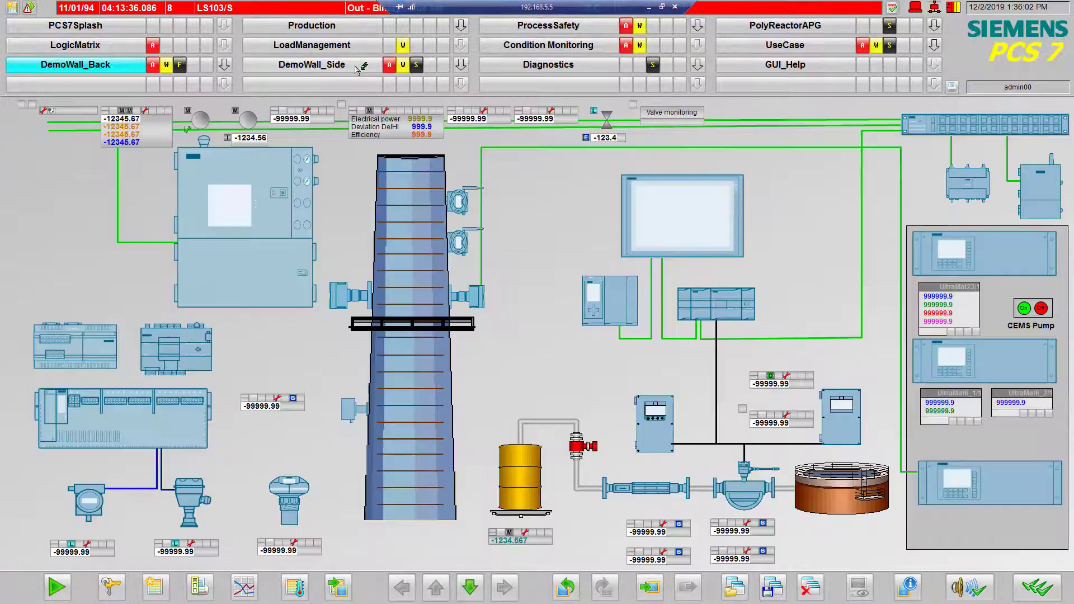
pyautogui.click(117, 67)
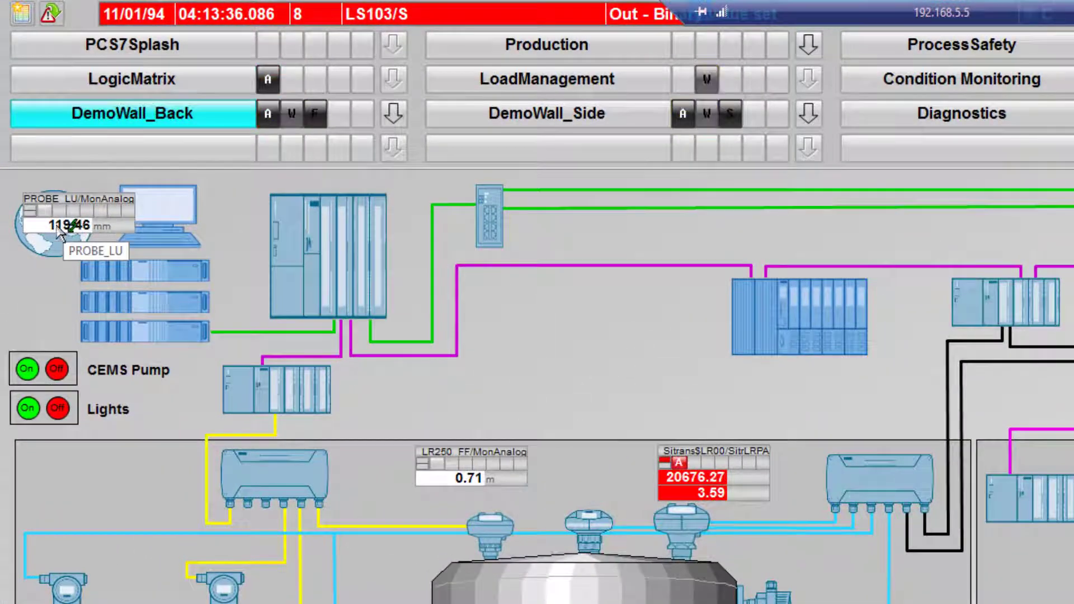
# - Open the PROBE_LU faceplate, examine its process value and limits, and close it
pyautogui.click(64, 231)
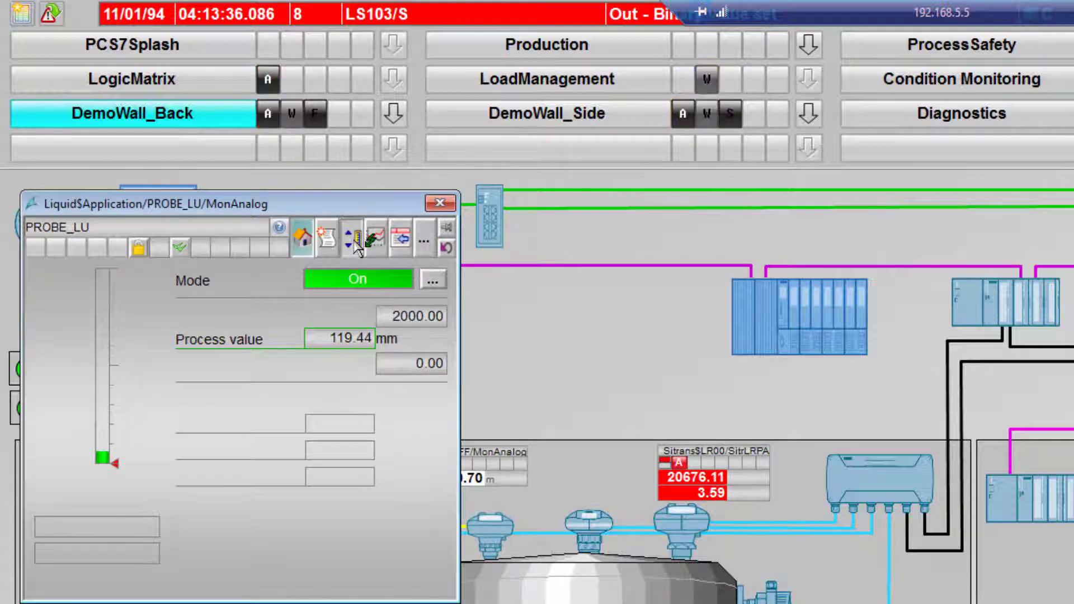
pyautogui.click(355, 240)
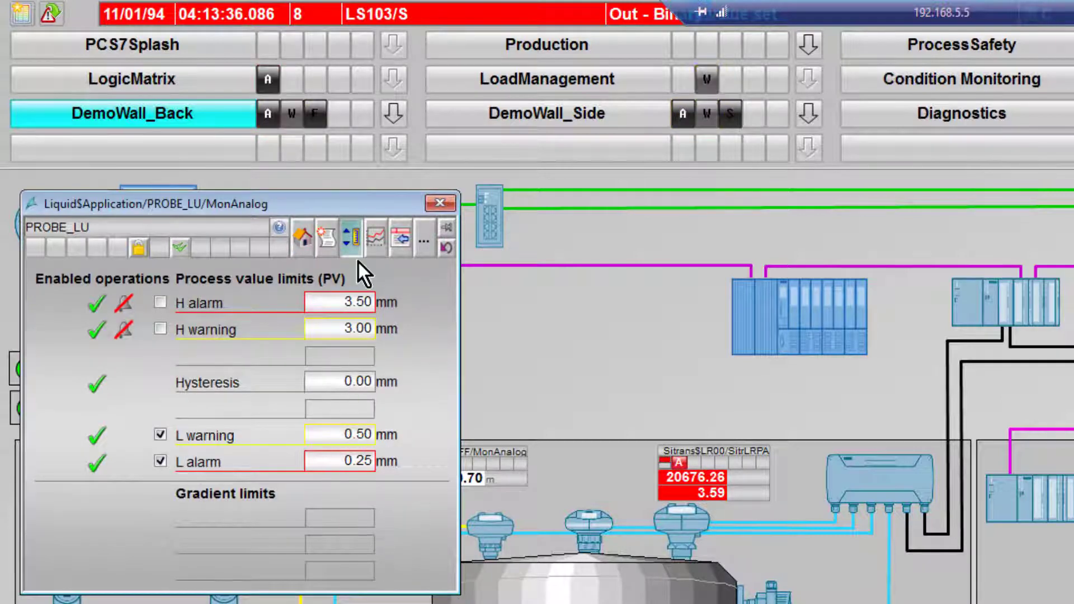
pyautogui.click(439, 203)
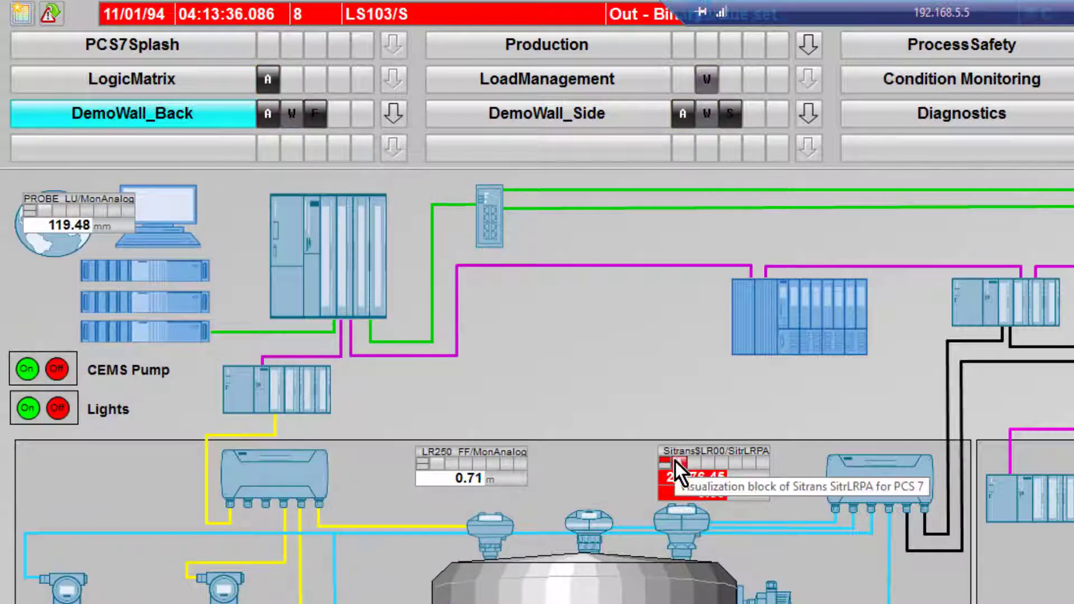
# - Switch to SIMATIC Manager and open the PROBE_LU chart in the Liquid Application folder
pyautogui.hotkey('alt', 'Tab')
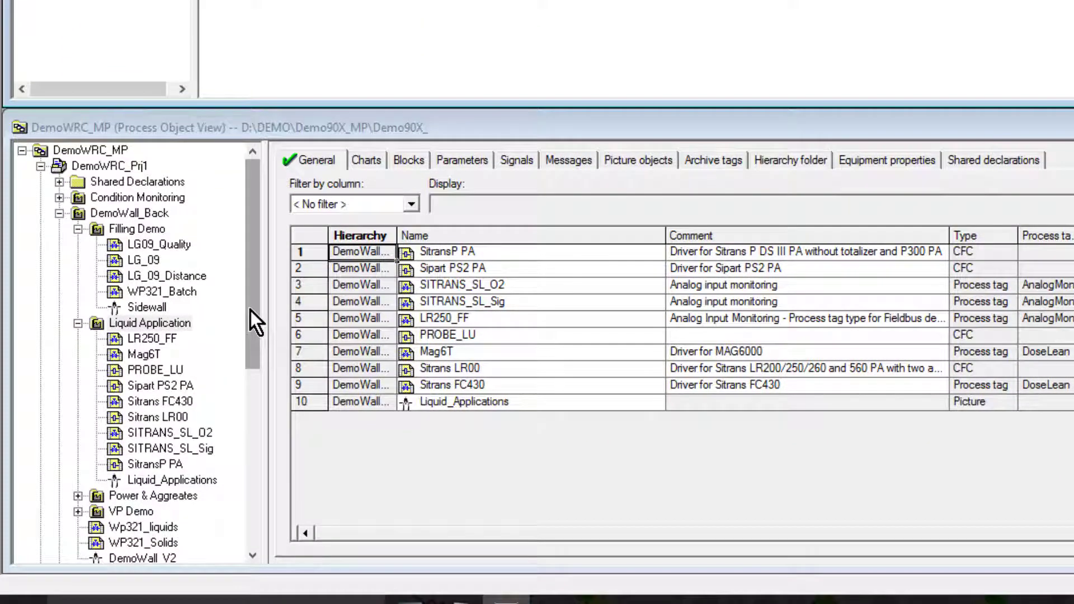
pyautogui.click(155, 370)
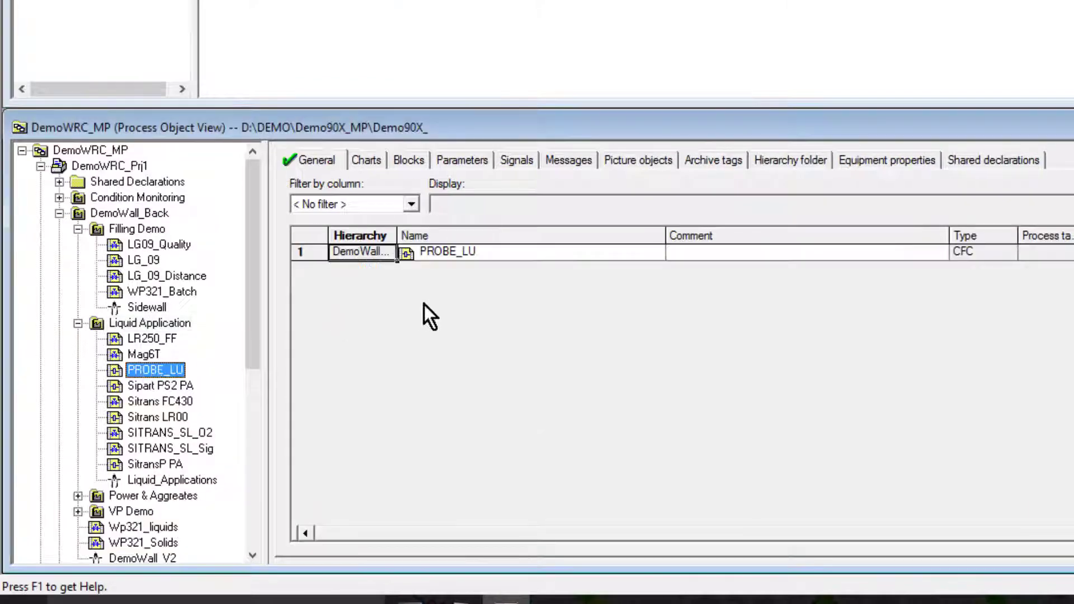
pyautogui.doubleClick(156, 372)
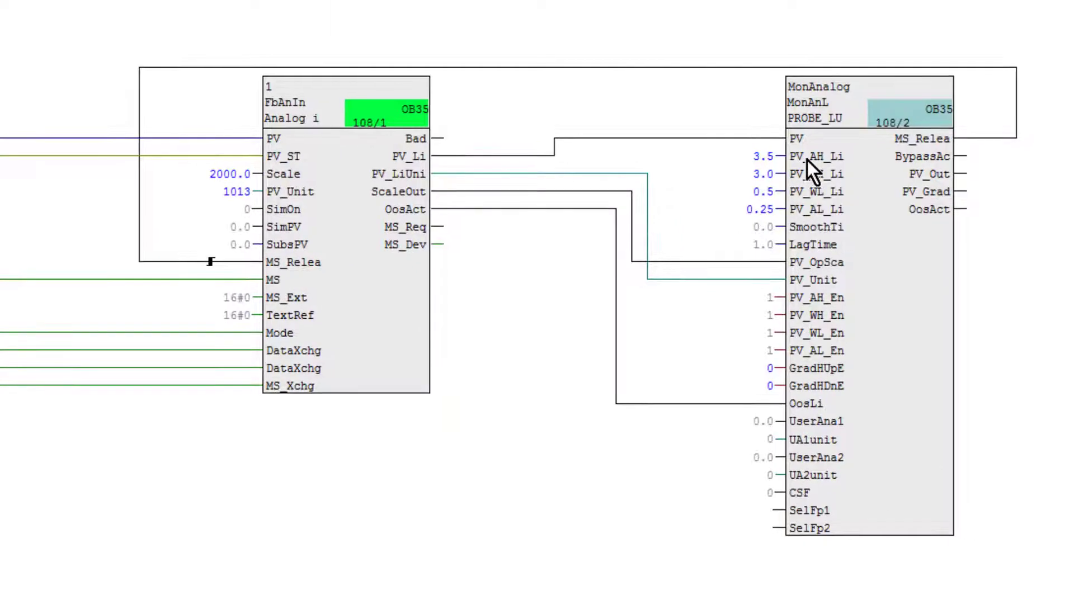
# - Examine the MonAnalog block's high and low alarm and warning limit inputs in the PROBE_LU chart, and close the CFC editor
pyautogui.click(808, 158)
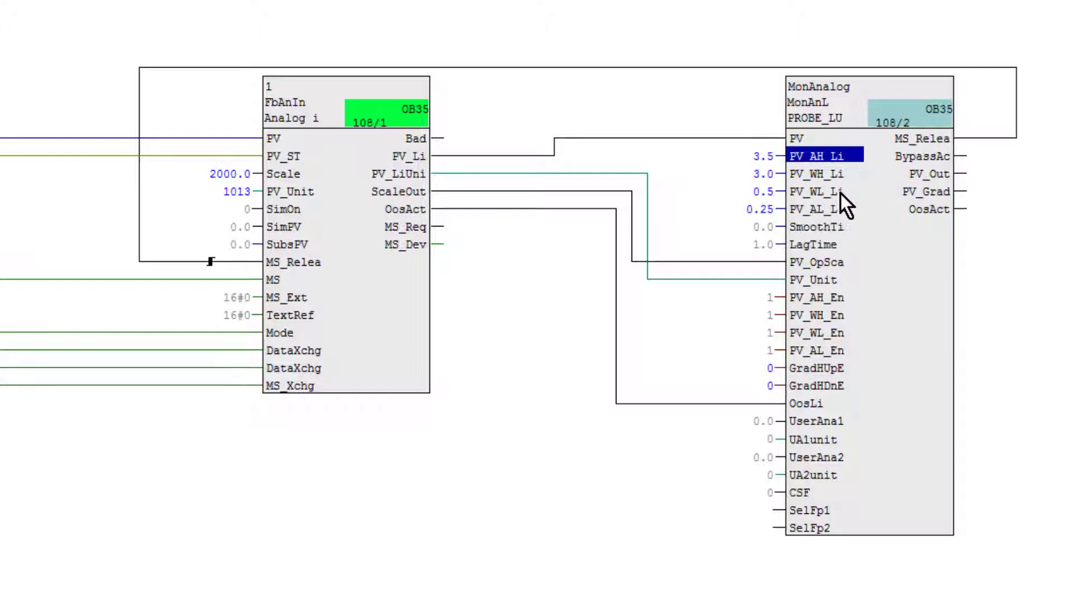
pyautogui.moveTo(840, 193)
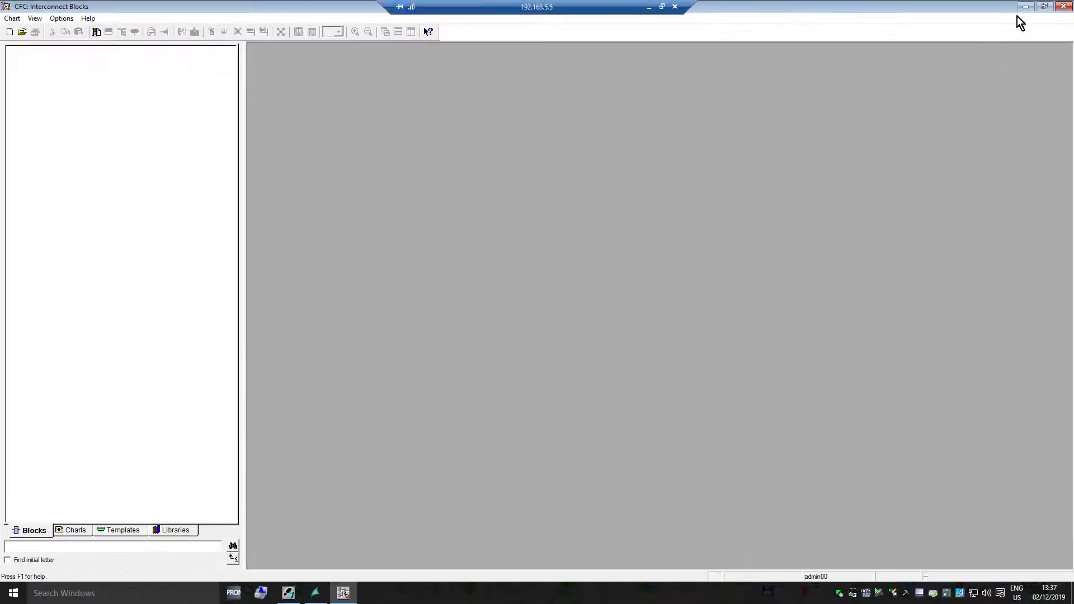
pyautogui.click(1063, 6)
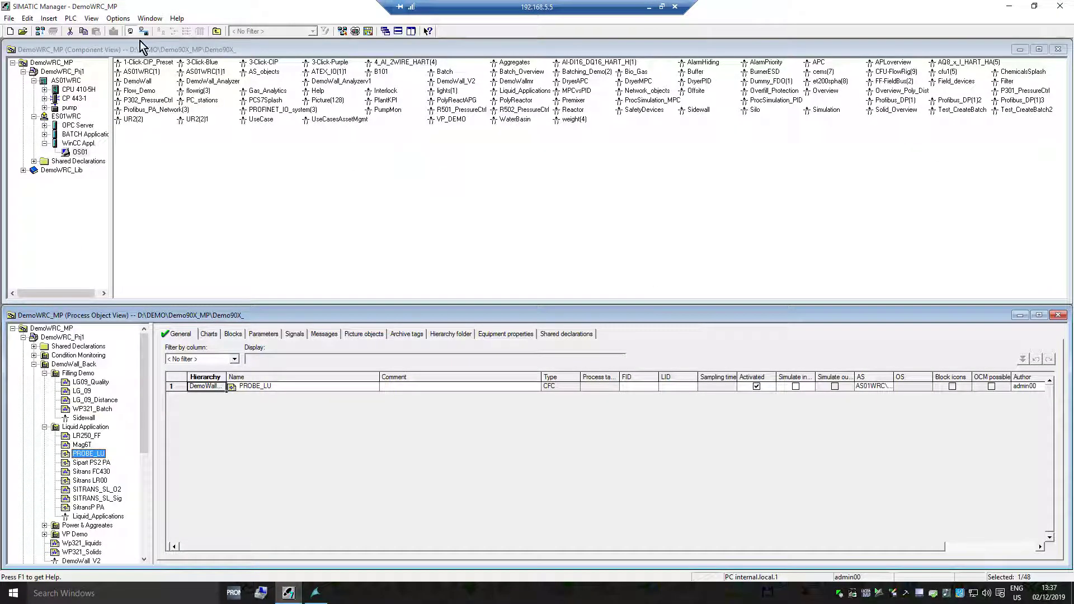
# - Assign the current project as the maintenance project for the maintenance station in the SIMATIC PDM settings and accept the change
pyautogui.click(118, 19)
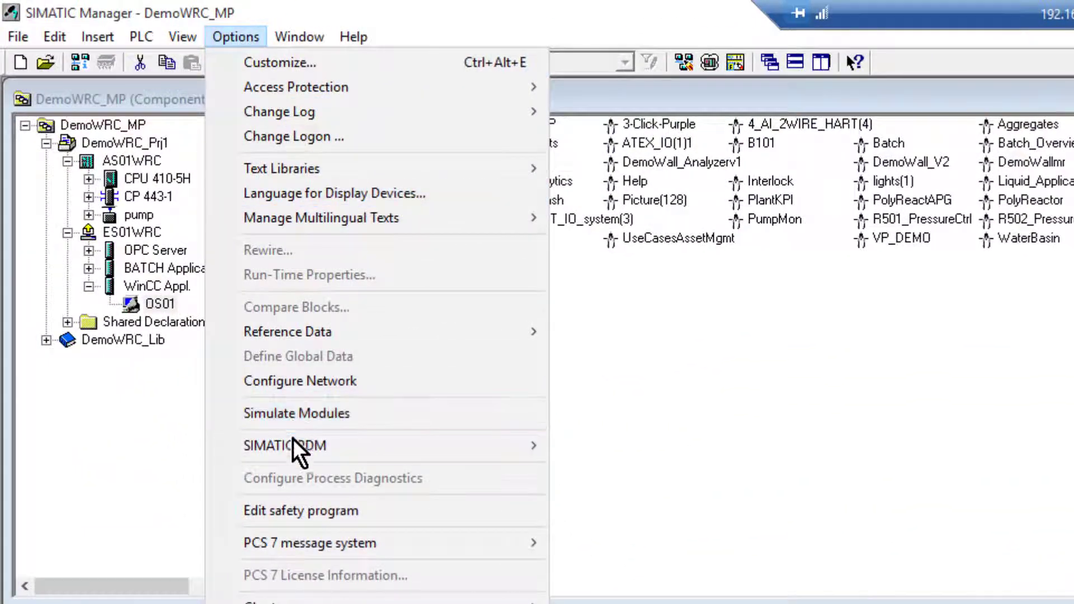
pyautogui.moveTo(182, 273)
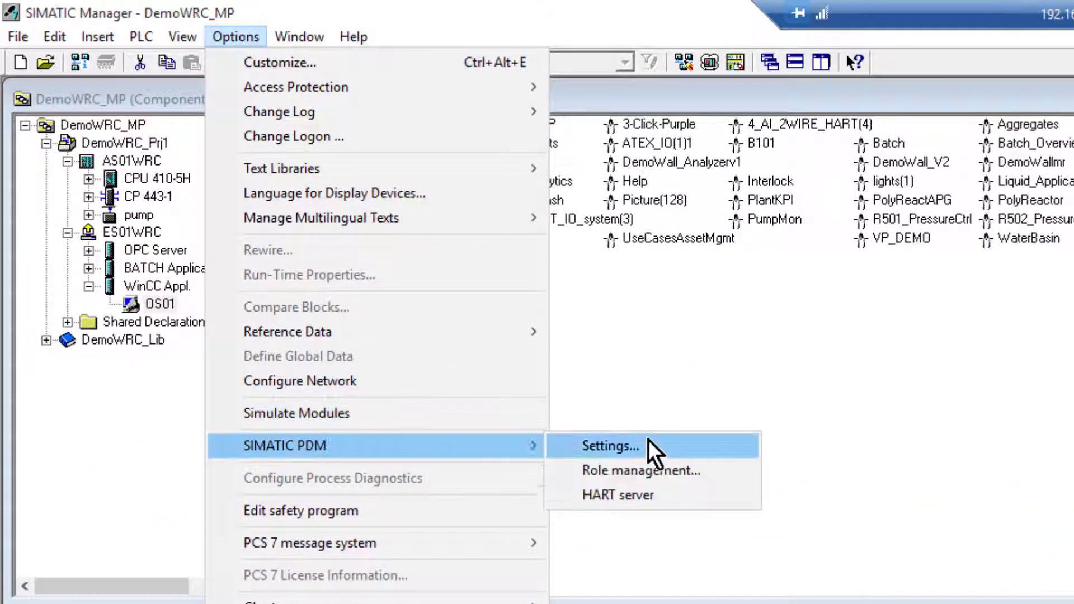
pyautogui.click(590, 448)
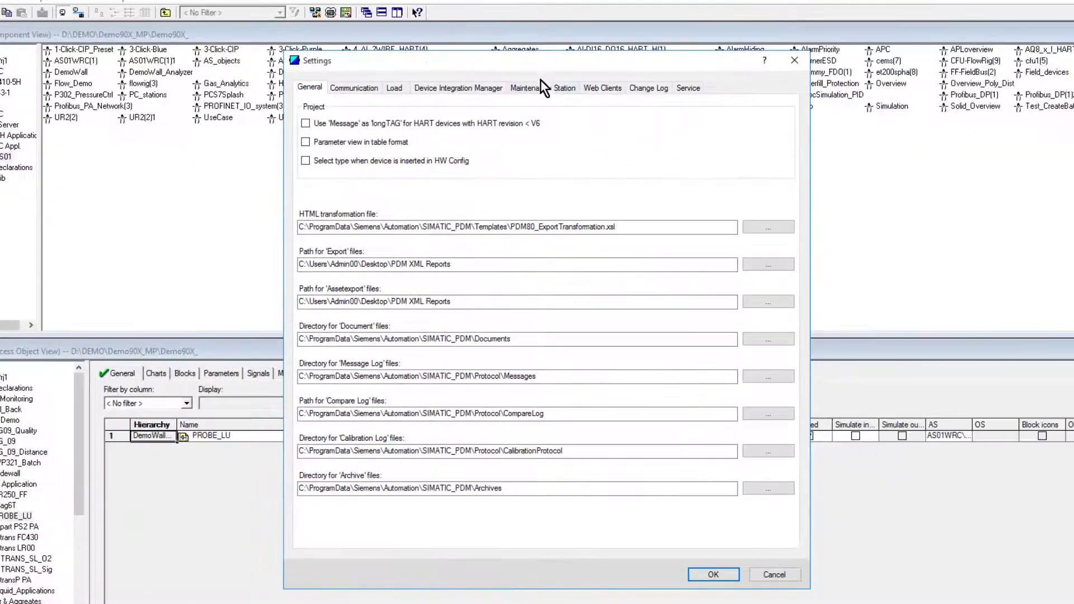
pyautogui.click(739, 126)
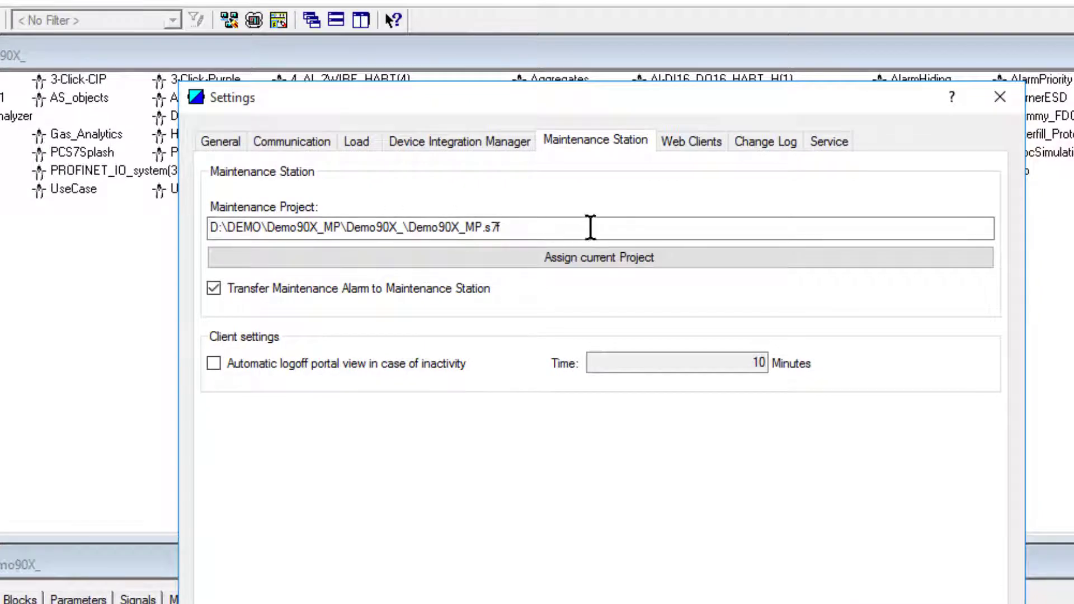
pyautogui.click(561, 263)
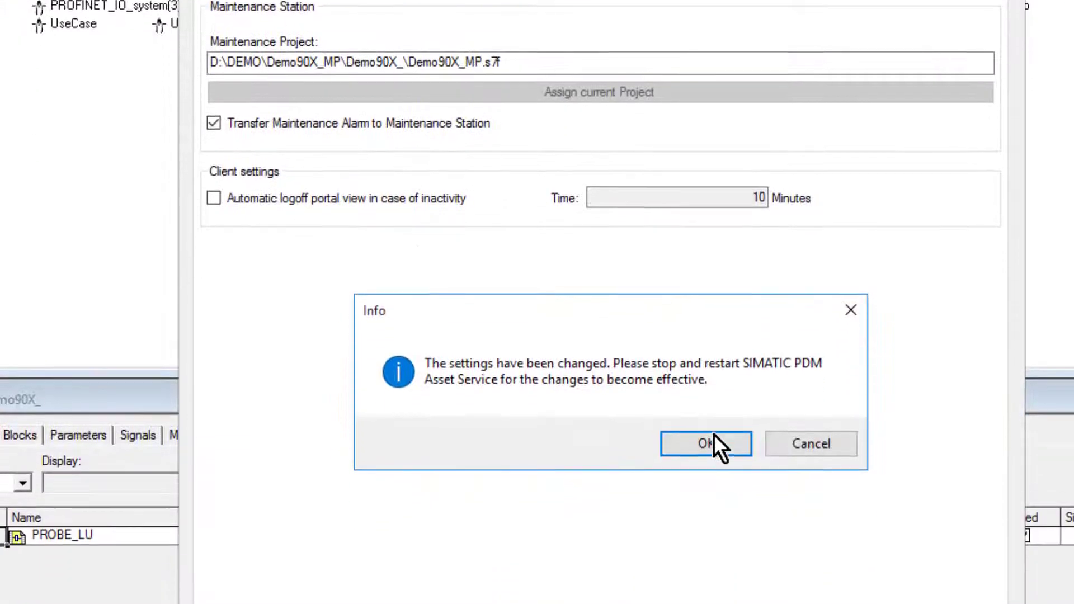
pyautogui.click(713, 436)
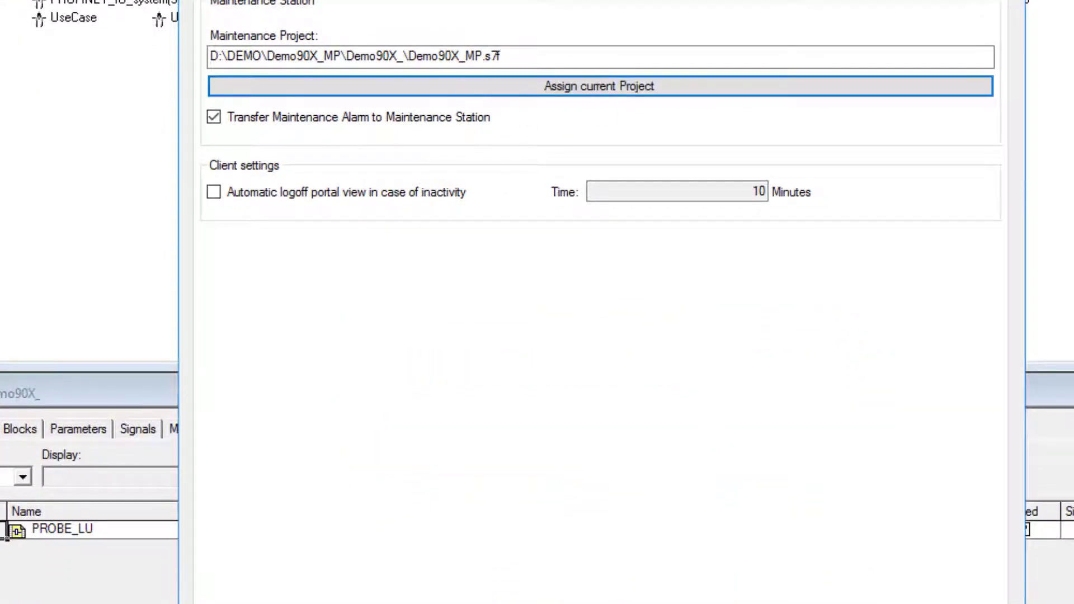
pyautogui.press('Return')
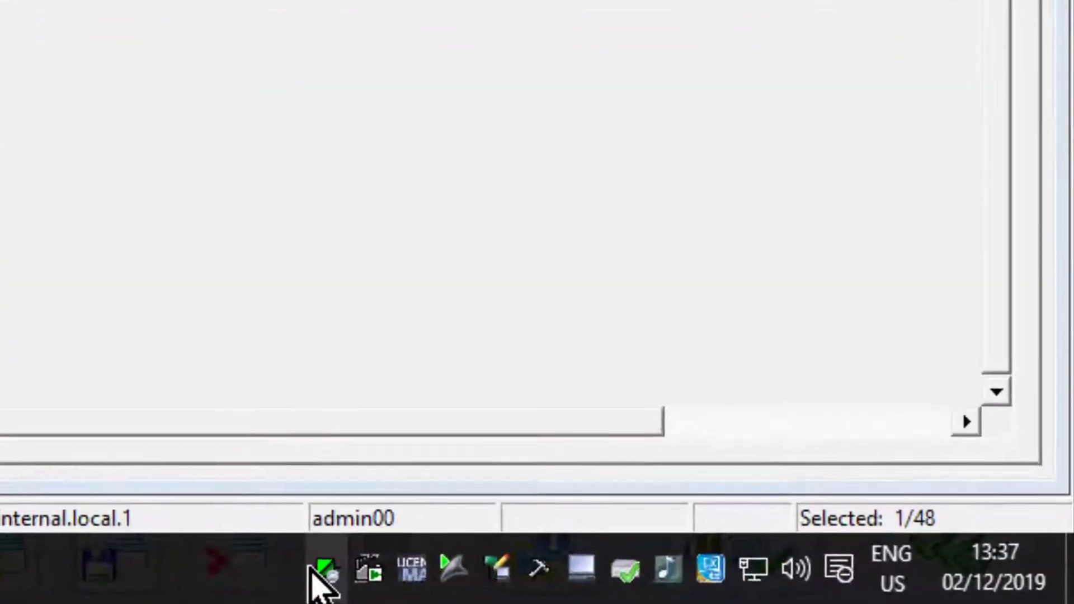
# - Restart the SIMATIC PDM Asset Service by stopping and starting it in the Asset Service Manager, and close the manager
pyautogui.doubleClick(328, 576)
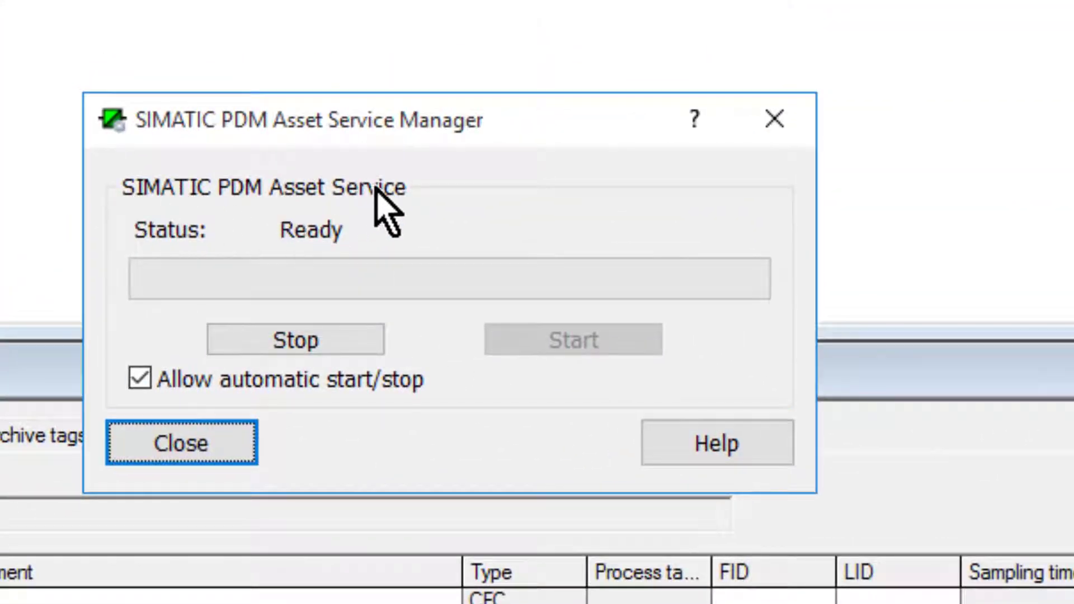
pyautogui.click(322, 340)
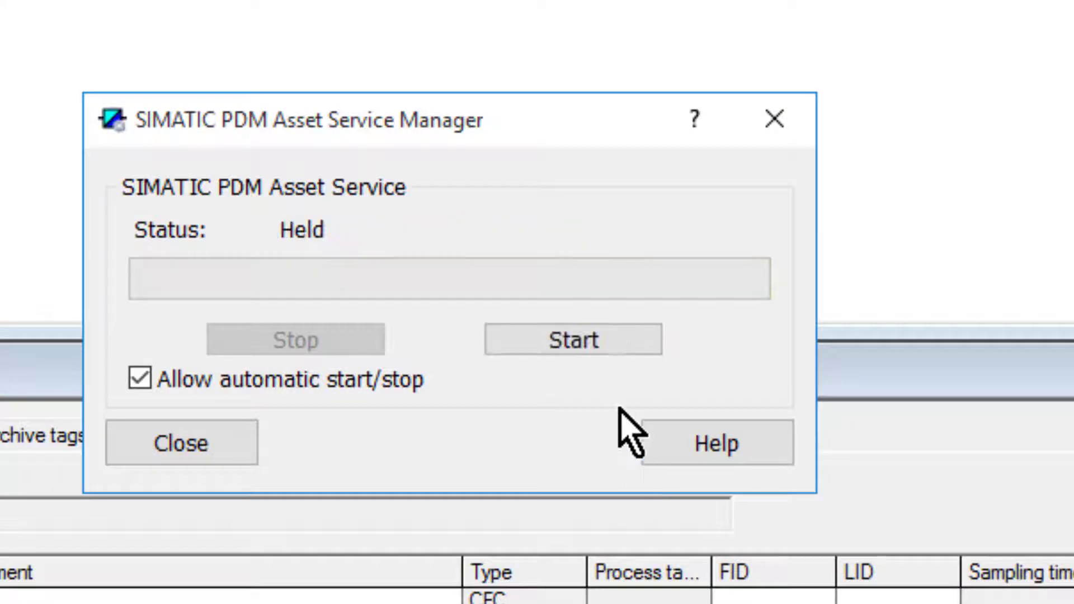
pyautogui.click(583, 350)
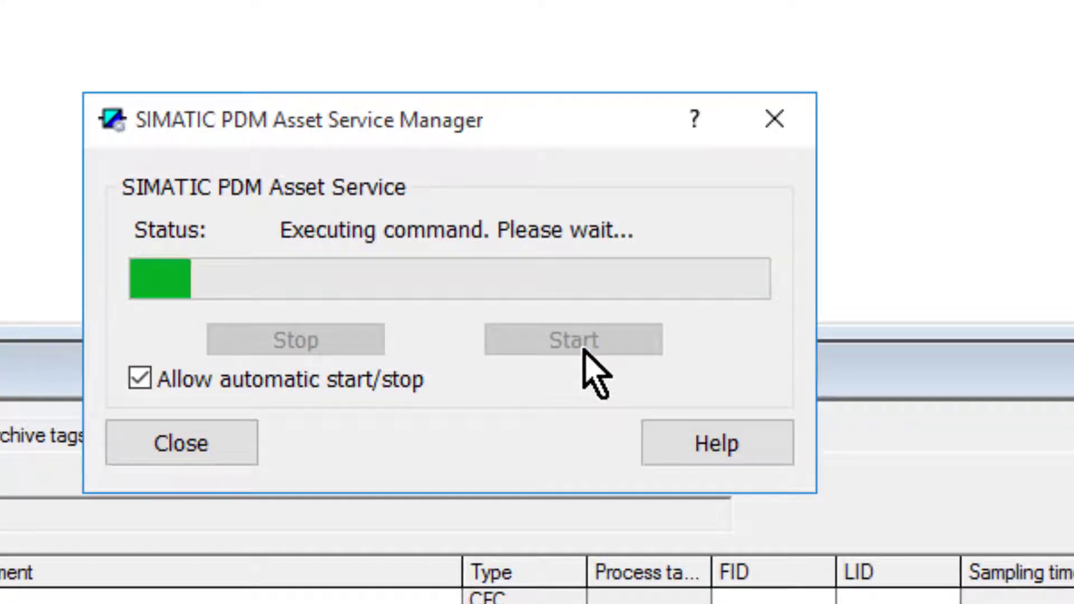
pyautogui.click(168, 456)
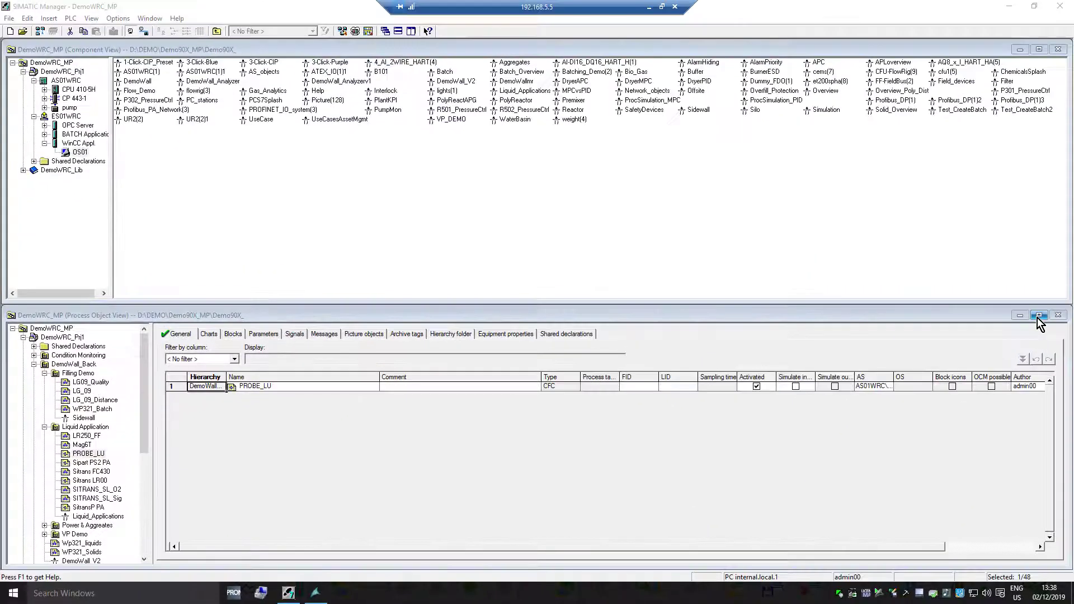
# - Maximize the Process Object View and create/update the diagnostic screens for the Diagnostics folder, declining to view the function log
pyautogui.click(1037, 313)
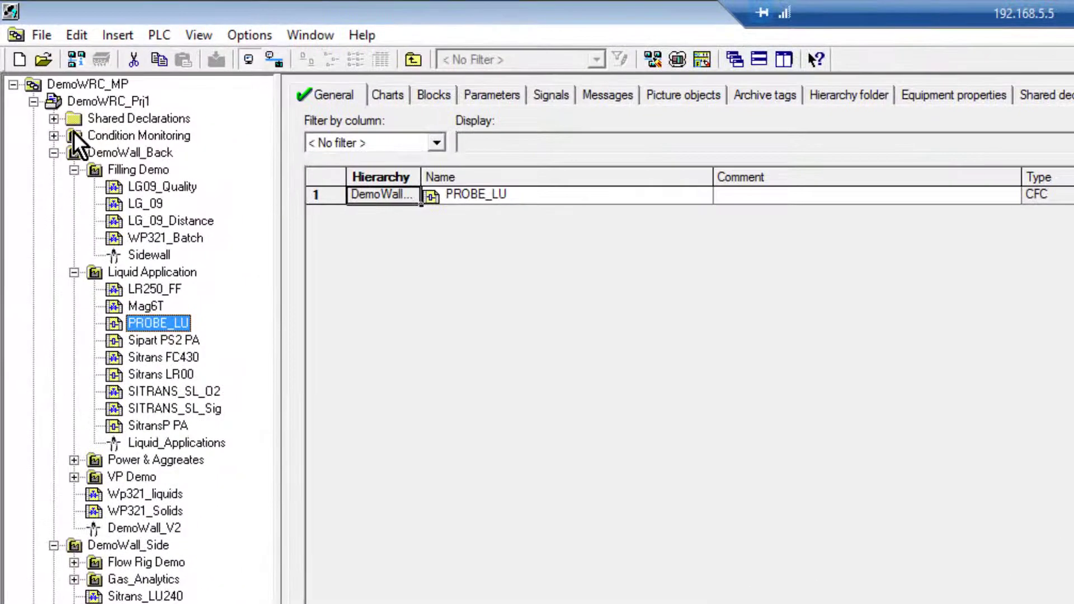
pyautogui.click(54, 152)
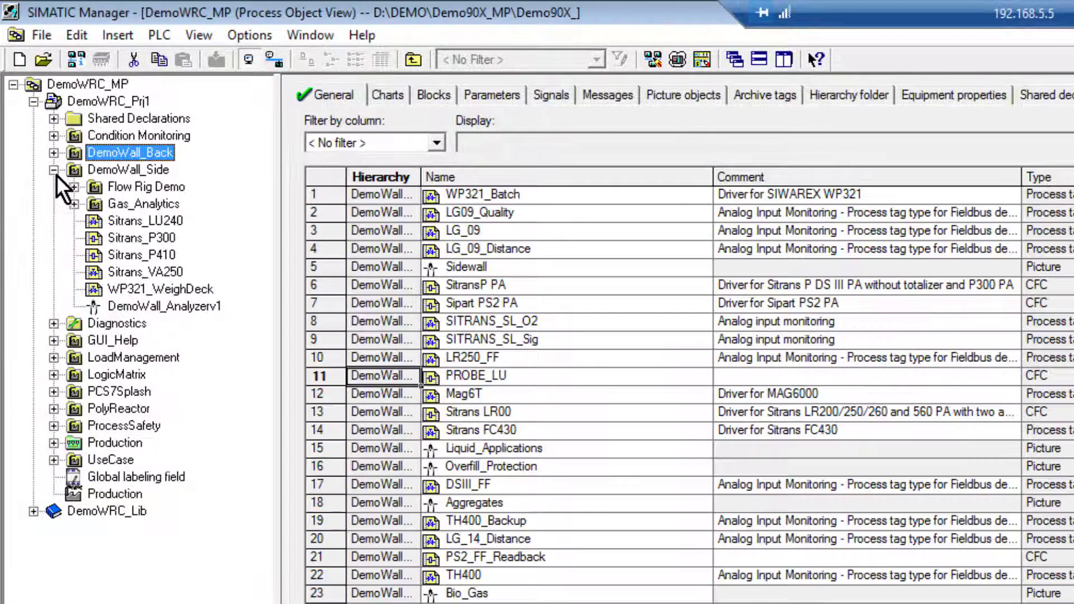
pyautogui.click(53, 170)
pyautogui.click(143, 188)
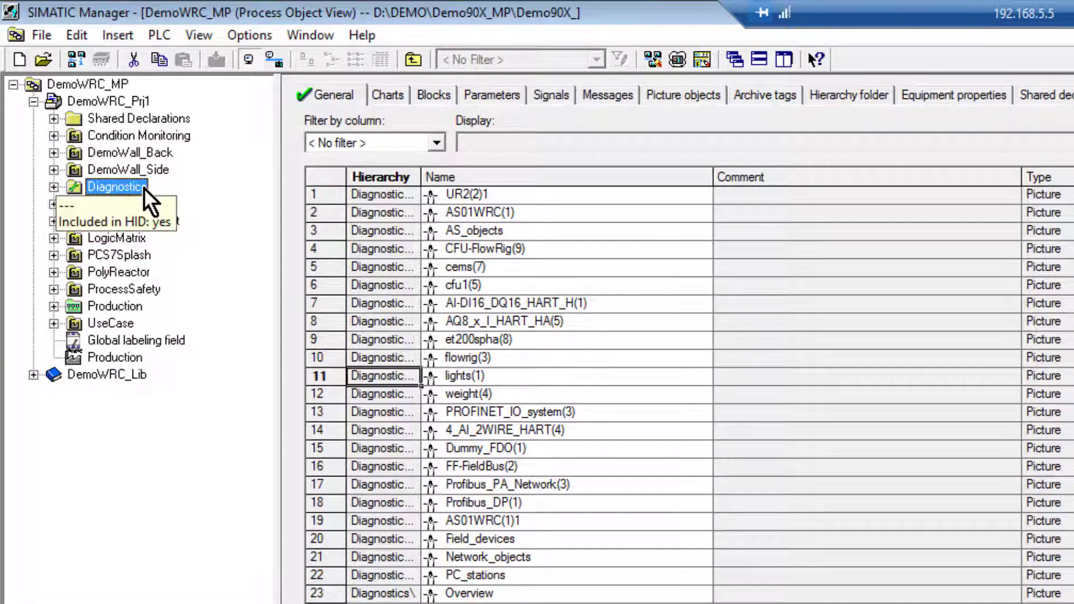
pyautogui.rightClick(144, 188)
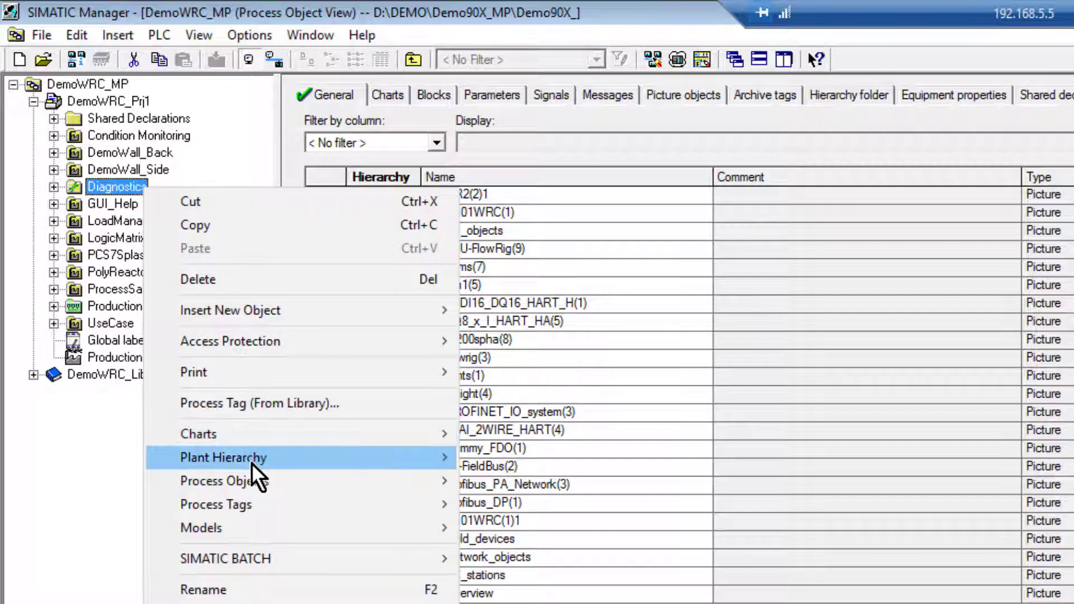
pyautogui.moveTo(249, 458)
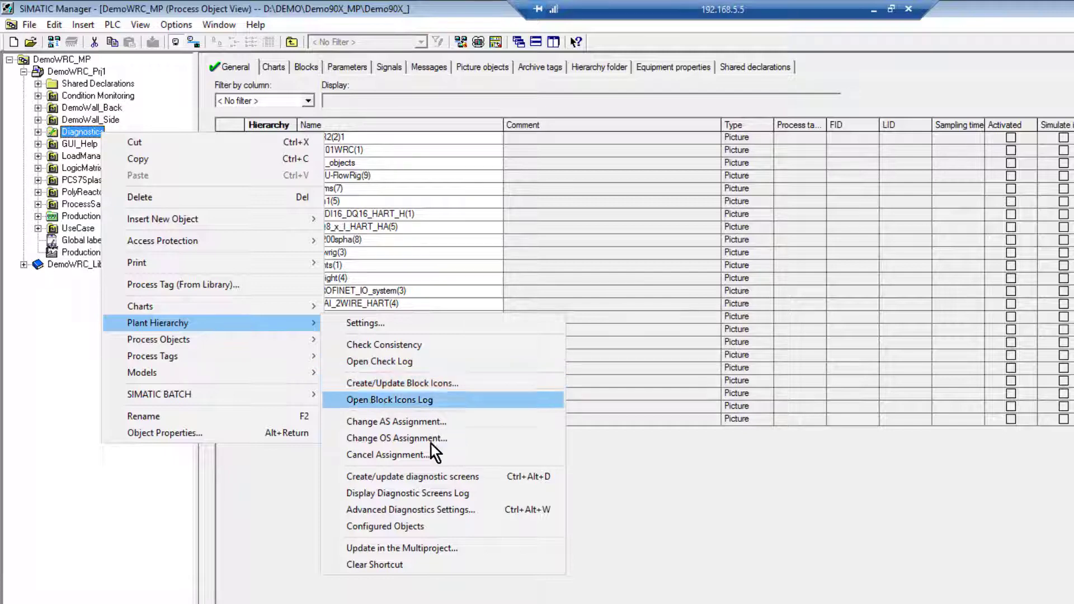
pyautogui.click(447, 478)
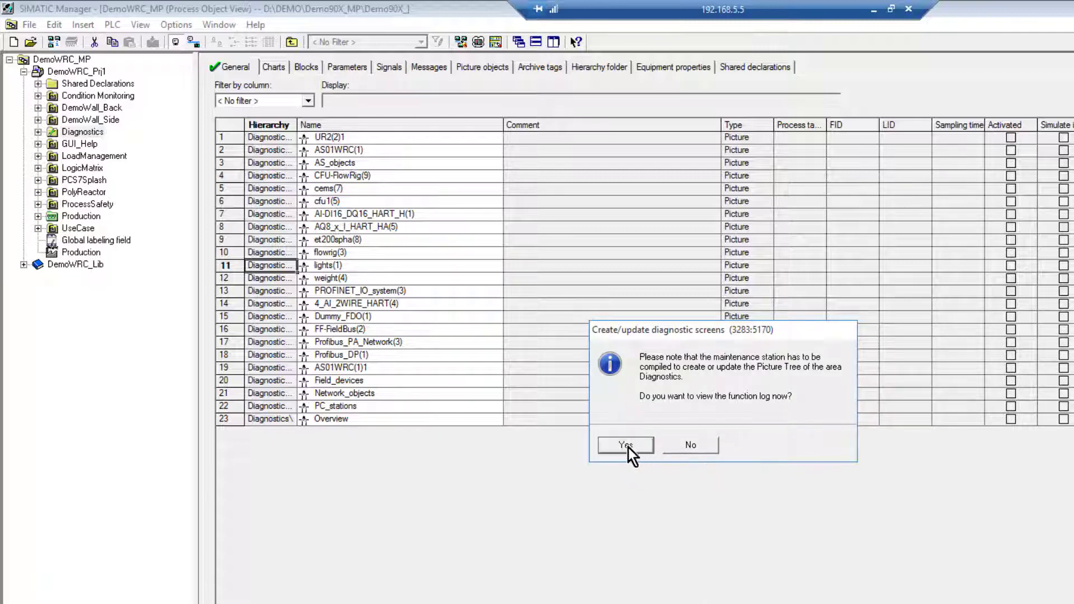
pyautogui.click(691, 441)
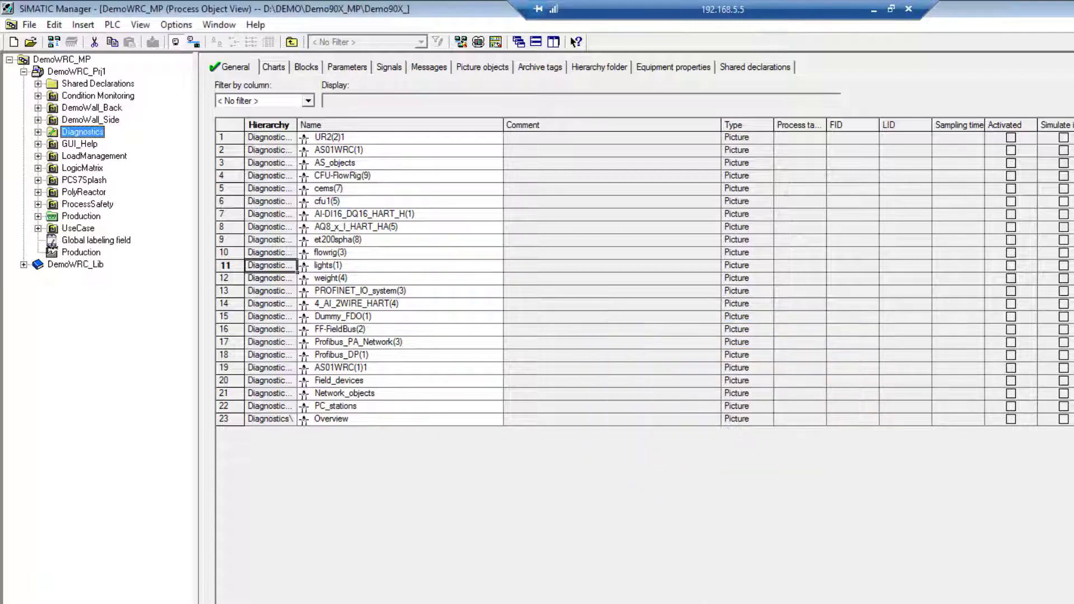
# - Close the Process Object View and compile operator station OS01 with only the DemoWall_Back area selected
pyautogui.hotkey('ctrl', 'F4')
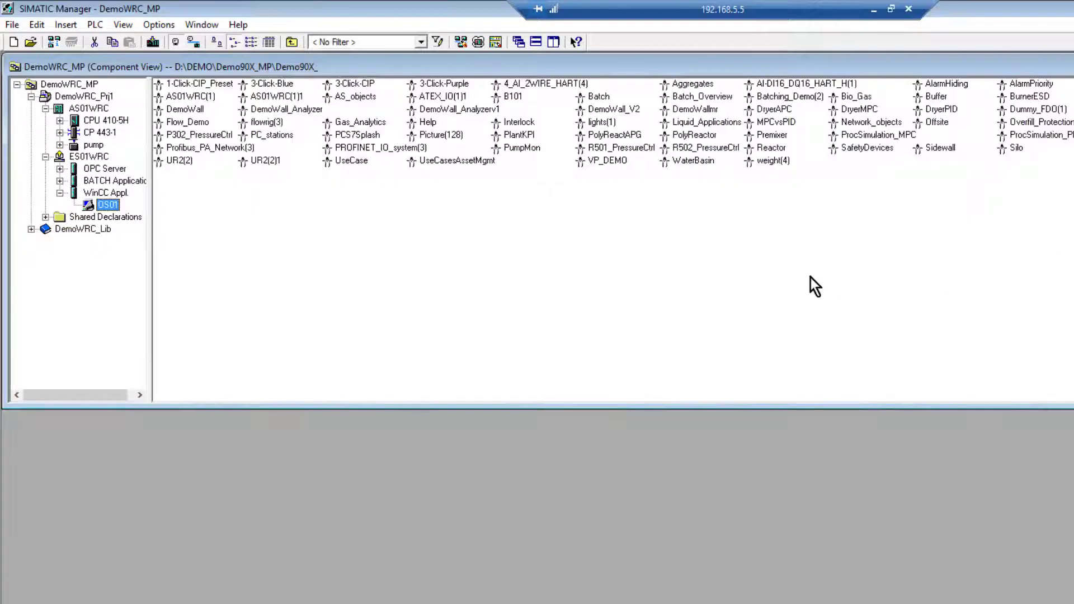
pyautogui.rightClick(95, 206)
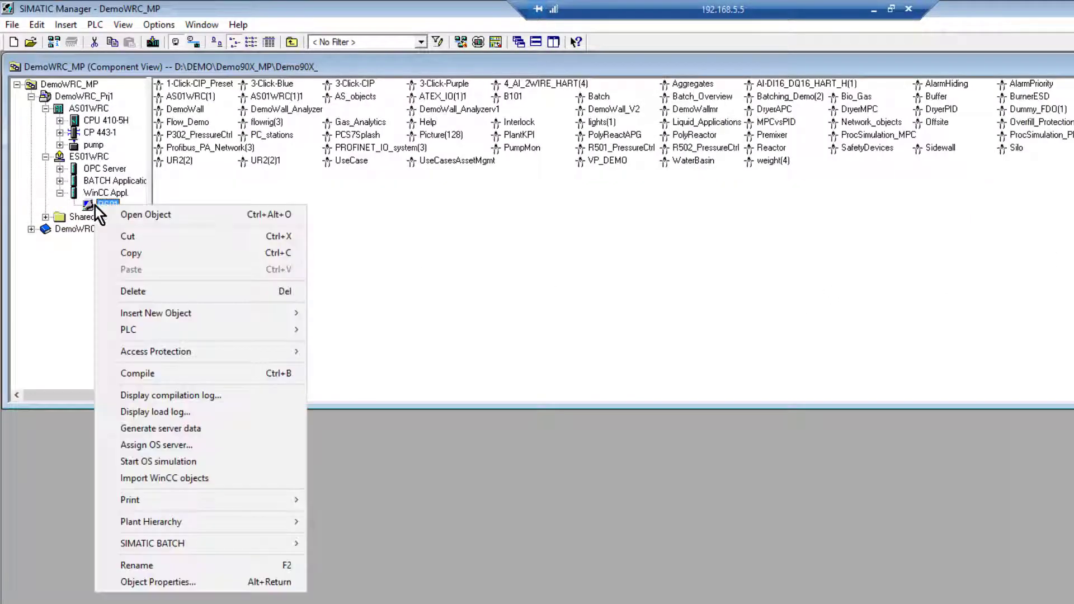
pyautogui.click(150, 374)
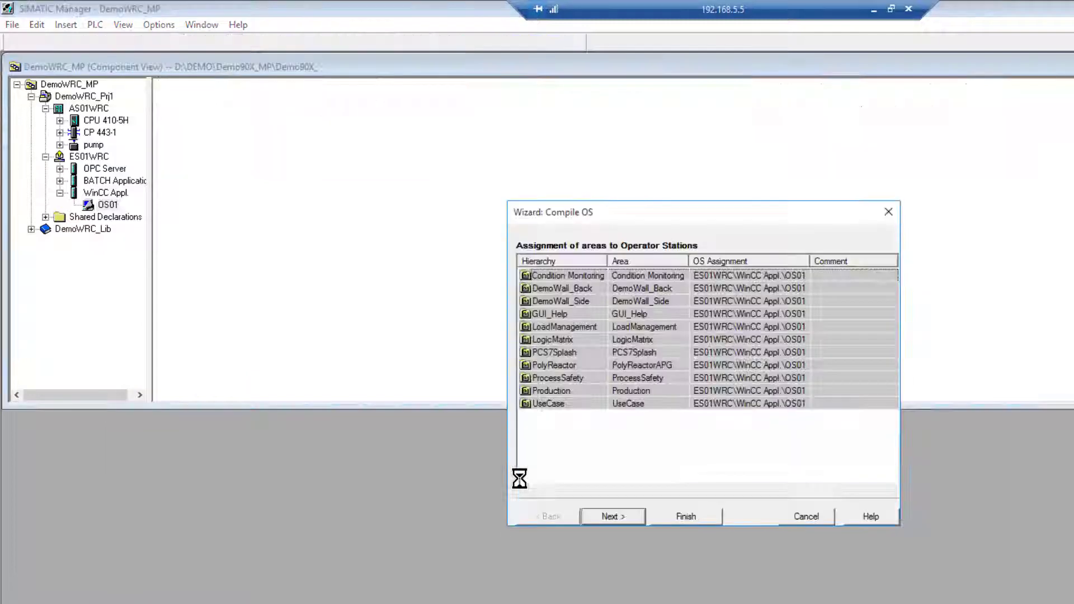
pyautogui.click(616, 518)
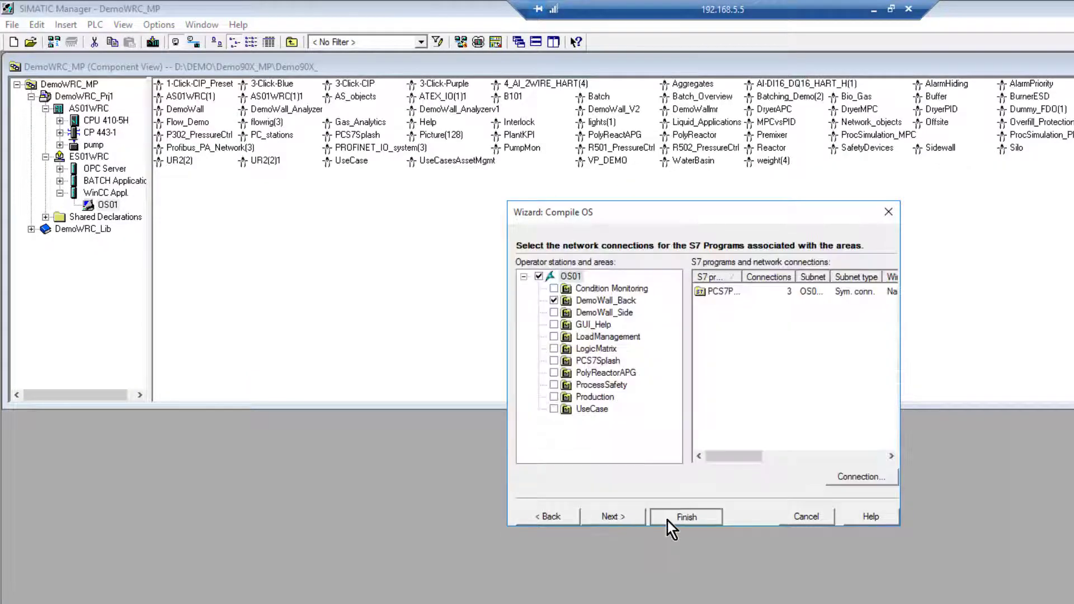
pyautogui.click(666, 521)
pyautogui.click(677, 519)
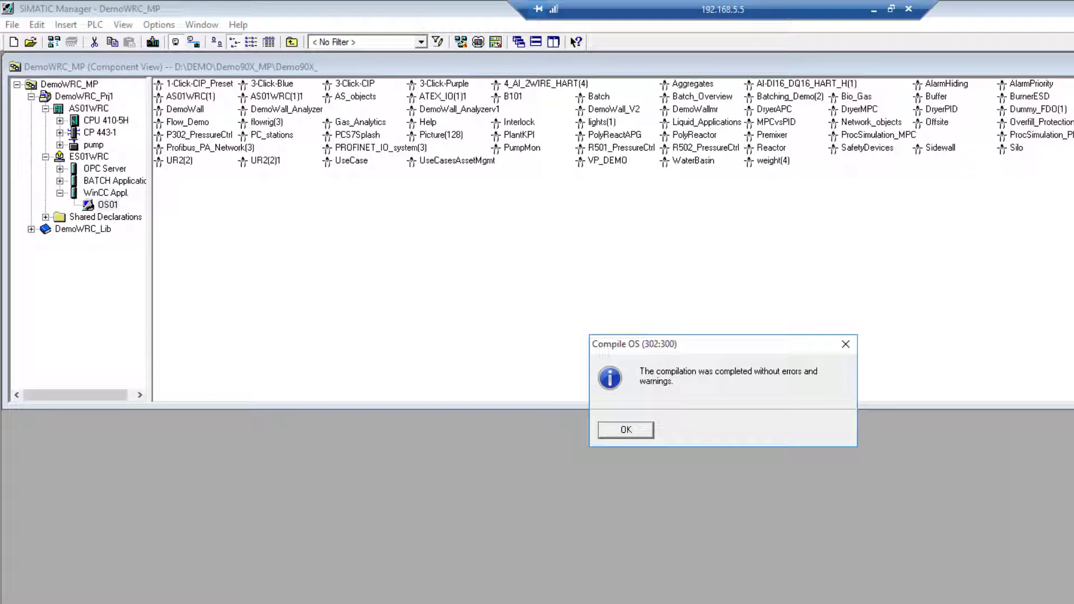
pyautogui.click(620, 433)
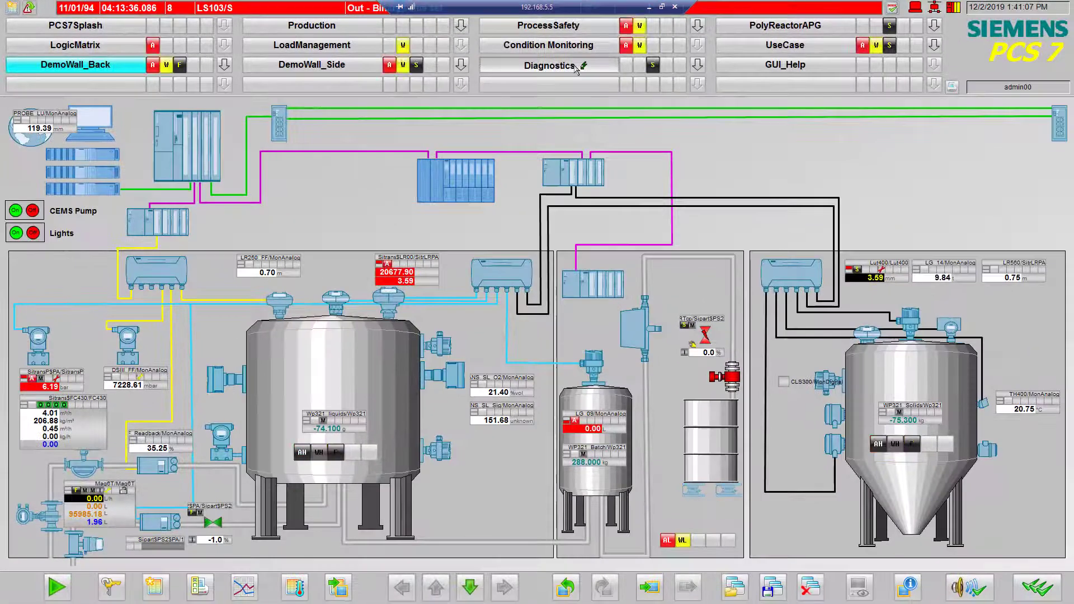
# - Switch to WinCC Runtime and navigate from Diagnostics through the field devices and Profibus DP pictures to the Profibus_PA_Network picture
pyautogui.click(576, 67)
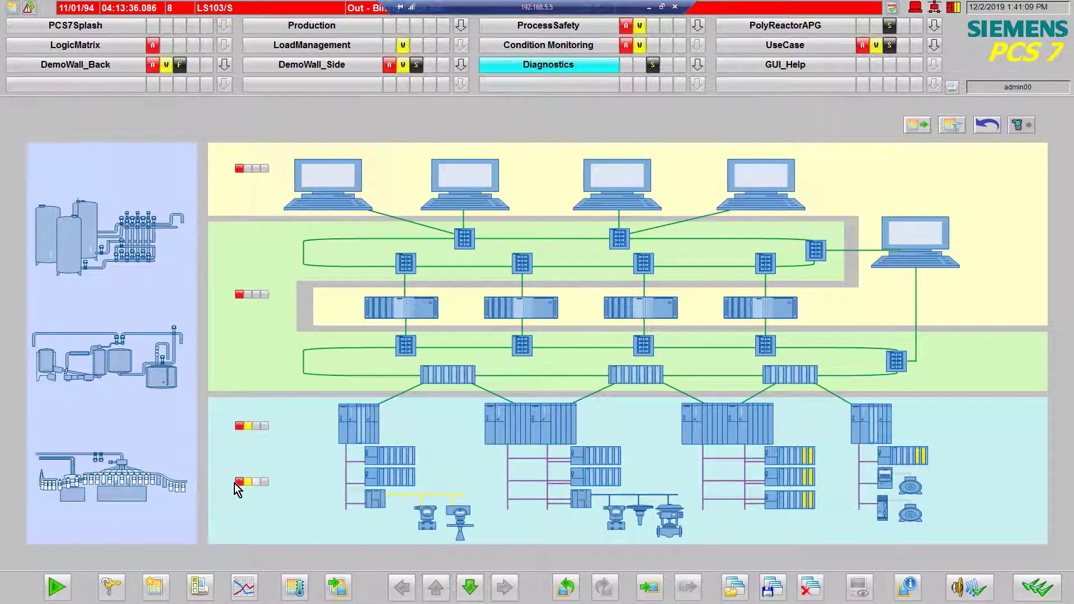
pyautogui.click(235, 483)
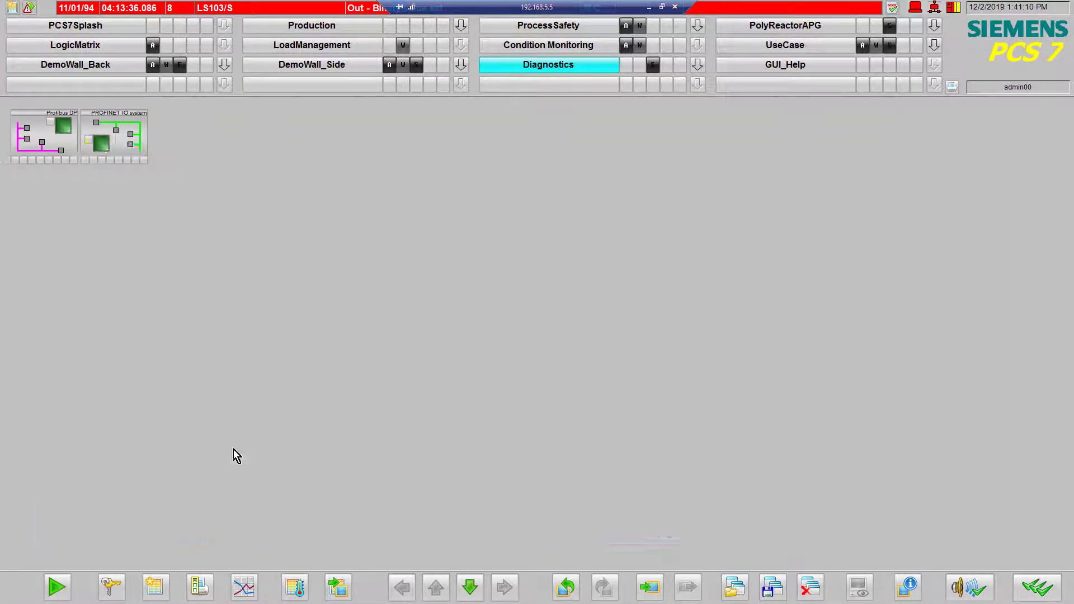
pyautogui.click(15, 162)
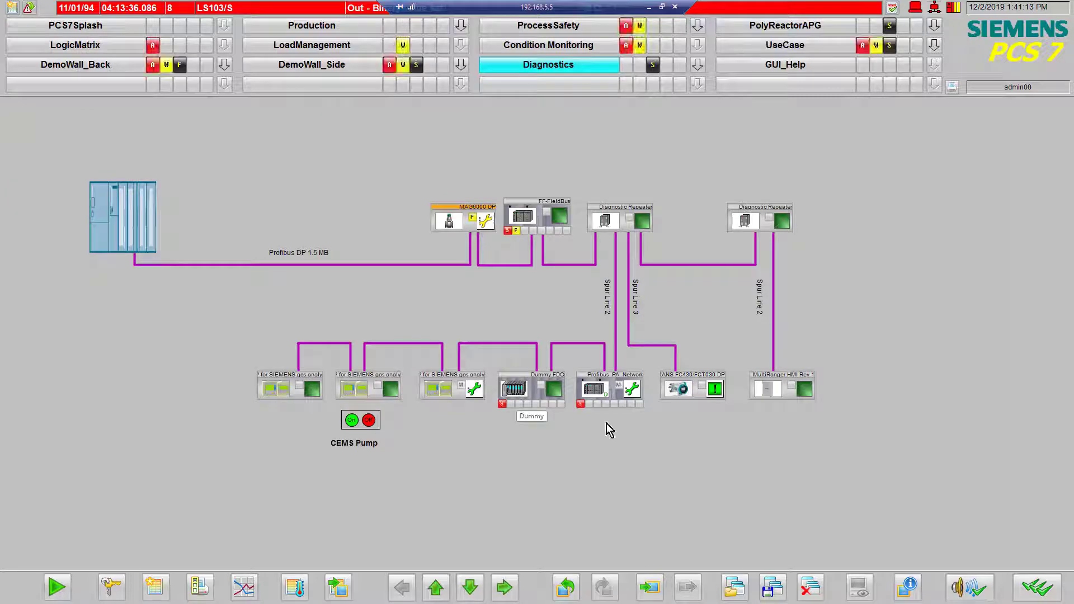
pyautogui.click(584, 408)
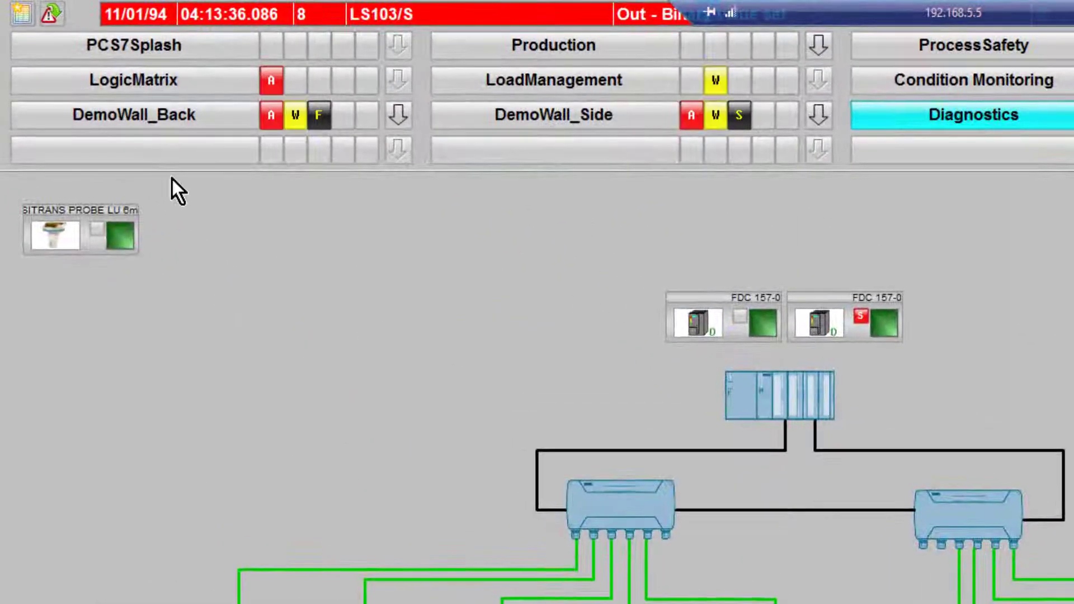
# - Open the diagnostics view of the SITRANS PROBE LU 6m faceplate and log in to SIMATIC PDM from it for the device
pyautogui.click(135, 245)
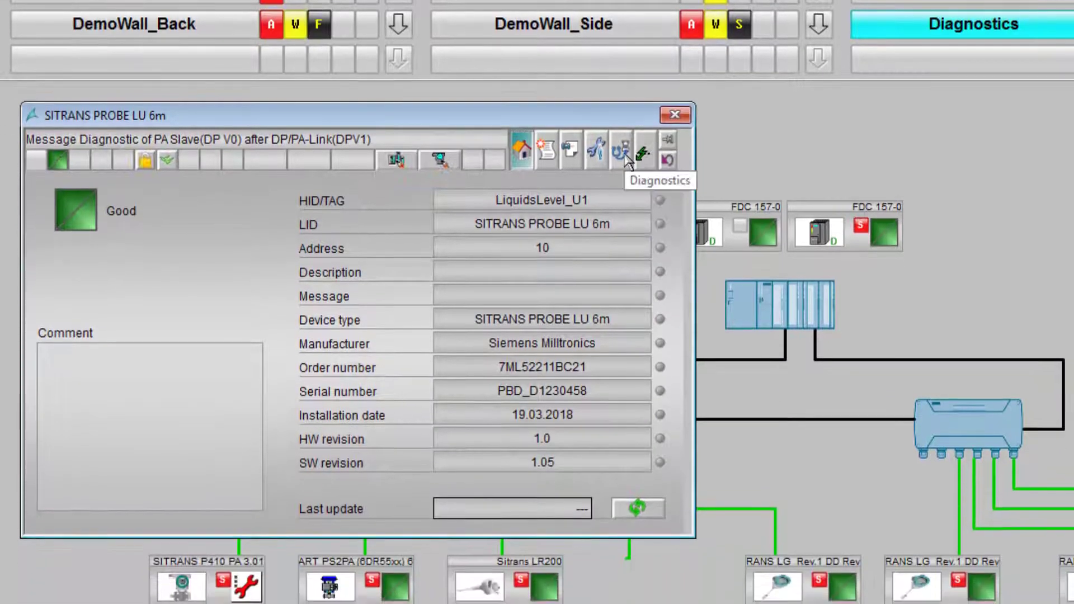
pyautogui.click(623, 246)
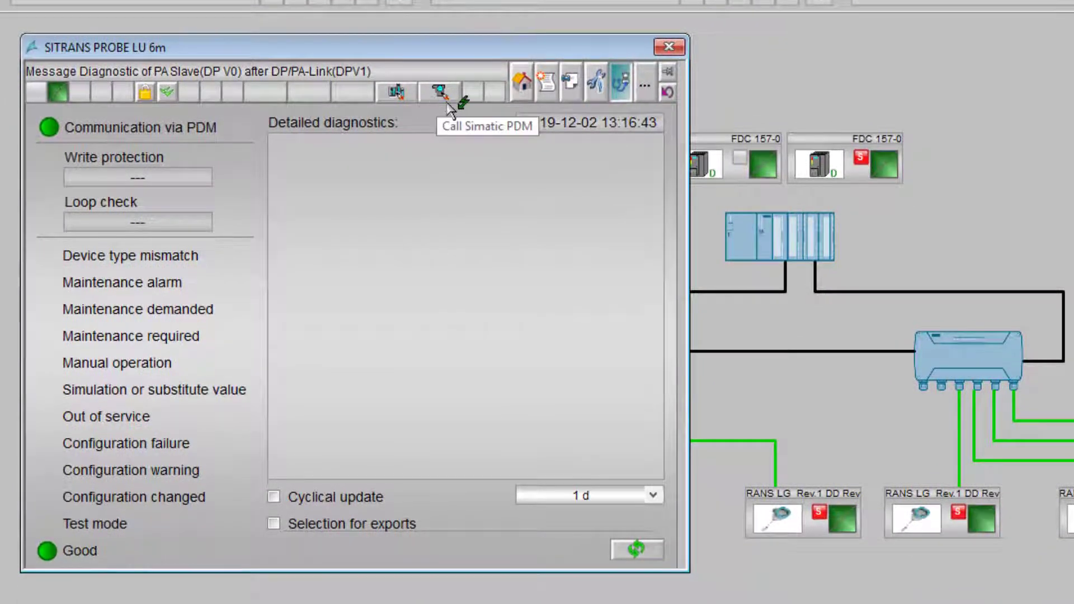
pyautogui.click(446, 110)
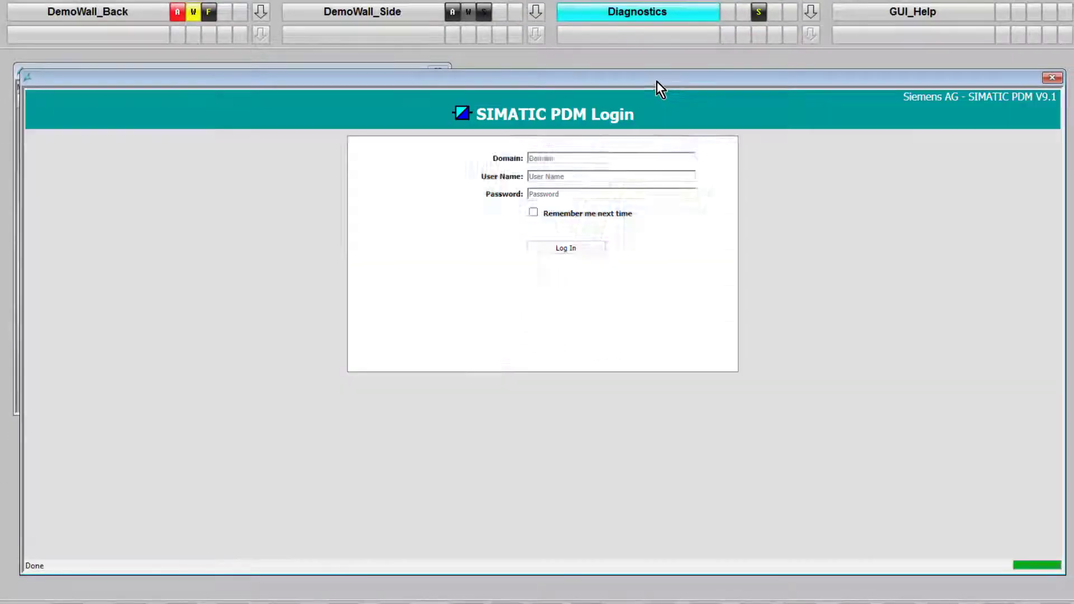
pyautogui.click(545, 246)
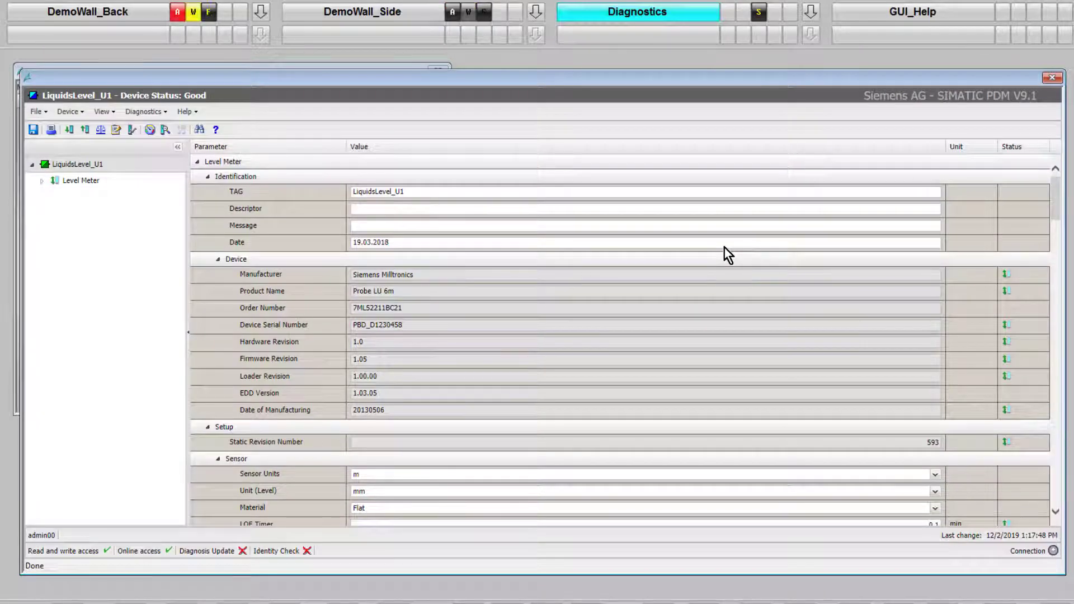
pyautogui.click(159, 132)
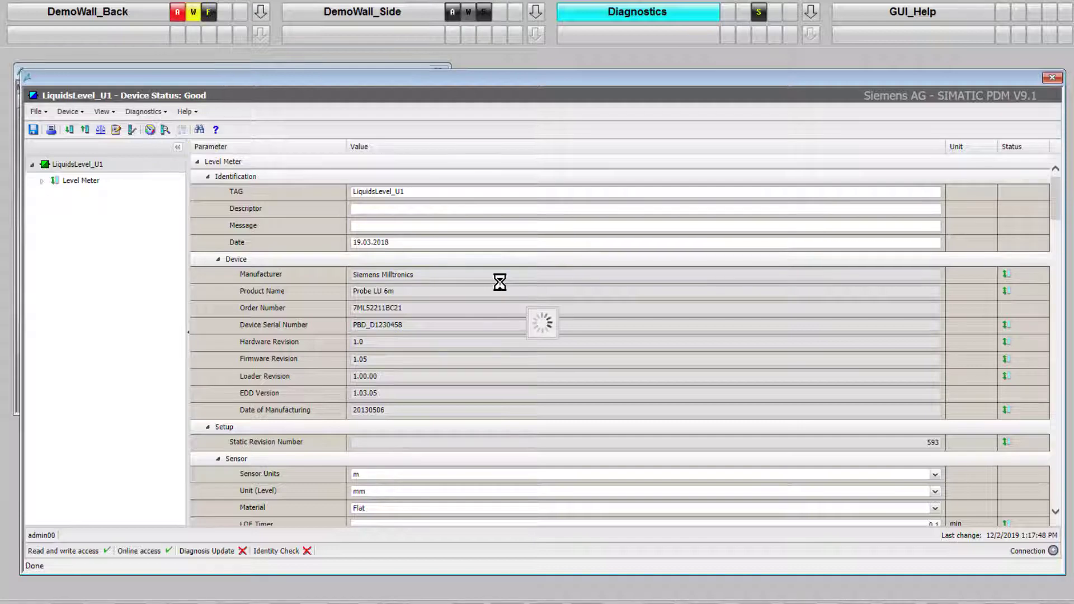